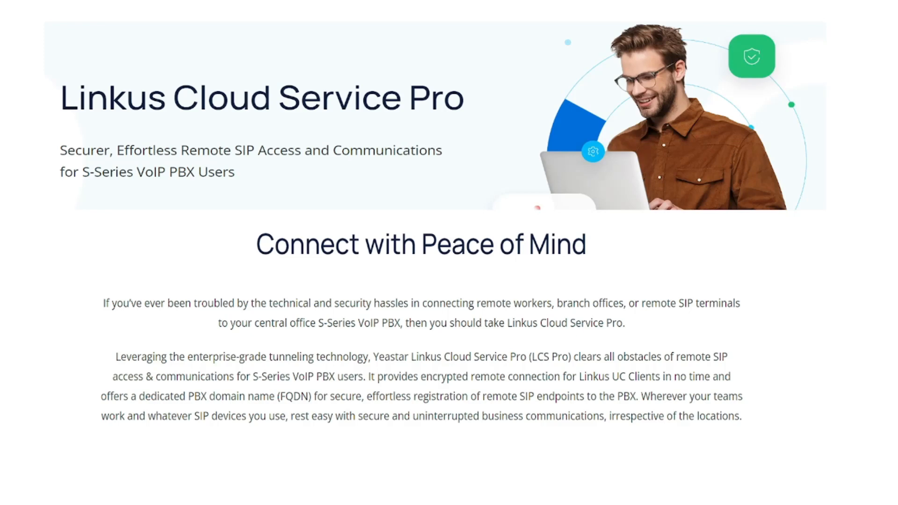
# Exit the slide show to return to Normal view on slide 7 of 10.
pyautogui.press('Escape')
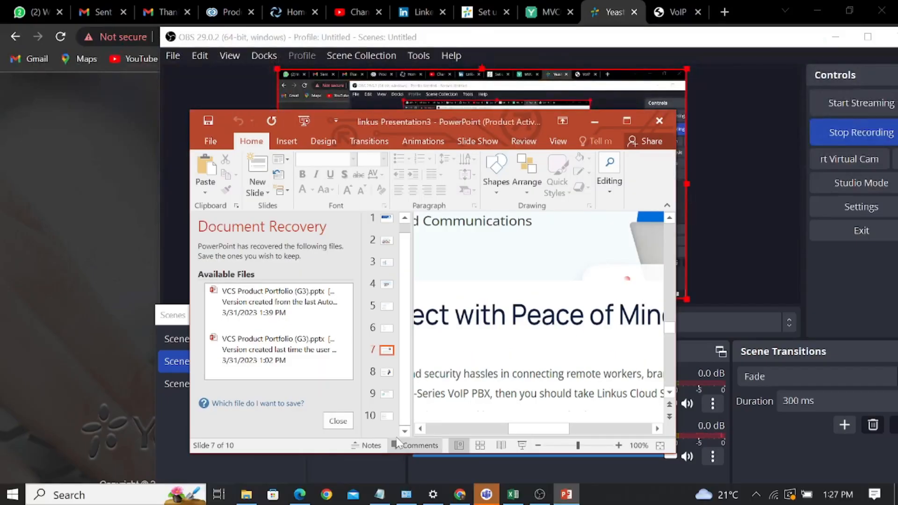
# Log in to the Yeastar S20 PBX login page in Chrome with the admin account and password.
pyautogui.click(604, 22)
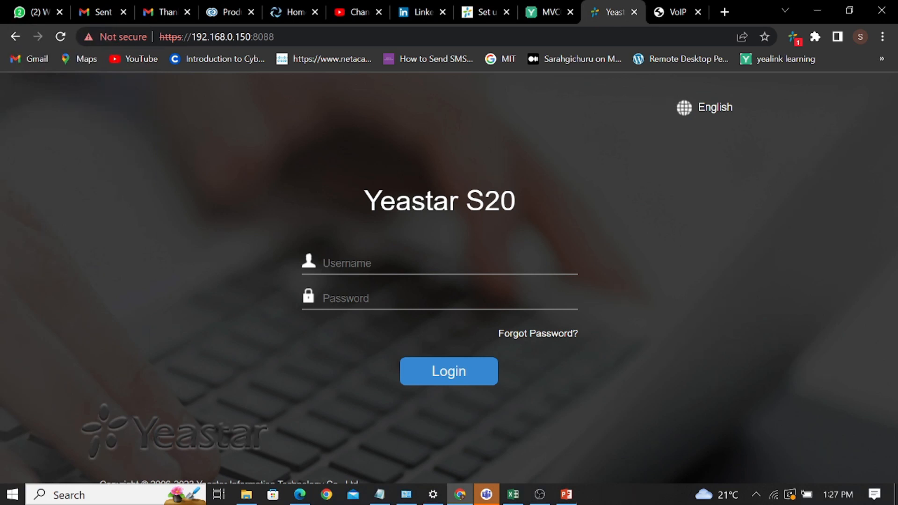
pyautogui.write('admin******')
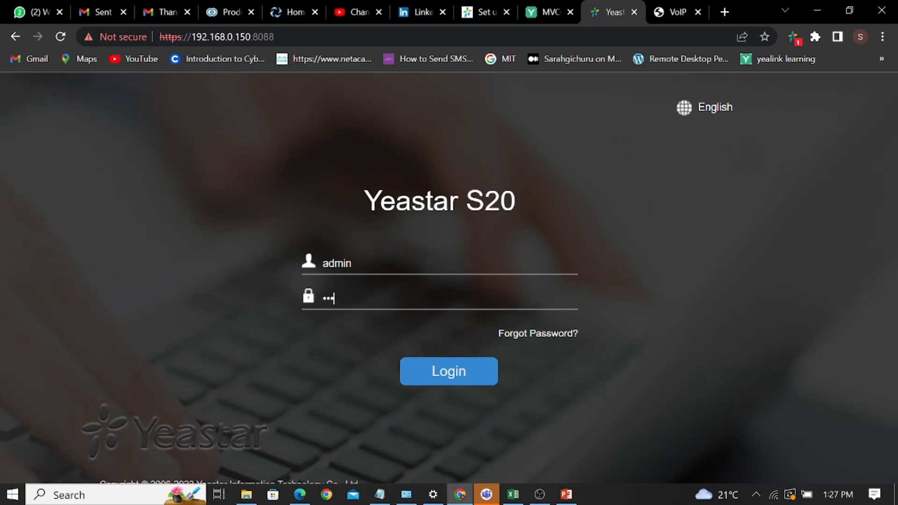
pyautogui.write('**')
pyautogui.click(430, 375)
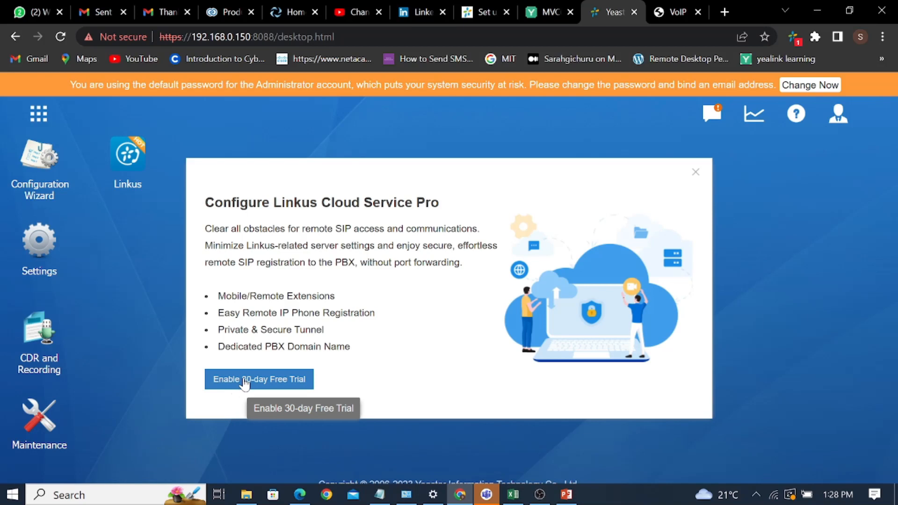
# Close the Configure Linkus Cloud Service Pro trial popup and launch the Linkus app.
pyautogui.click(696, 177)
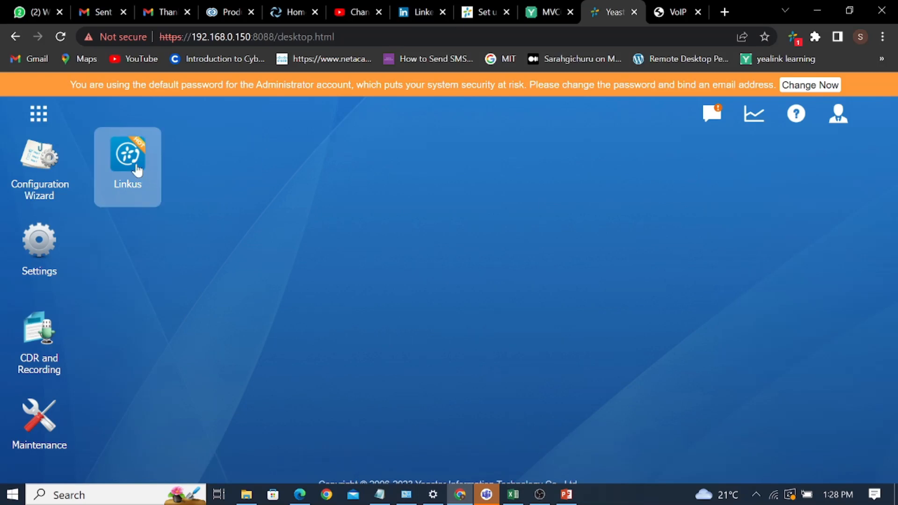
pyautogui.click(137, 171)
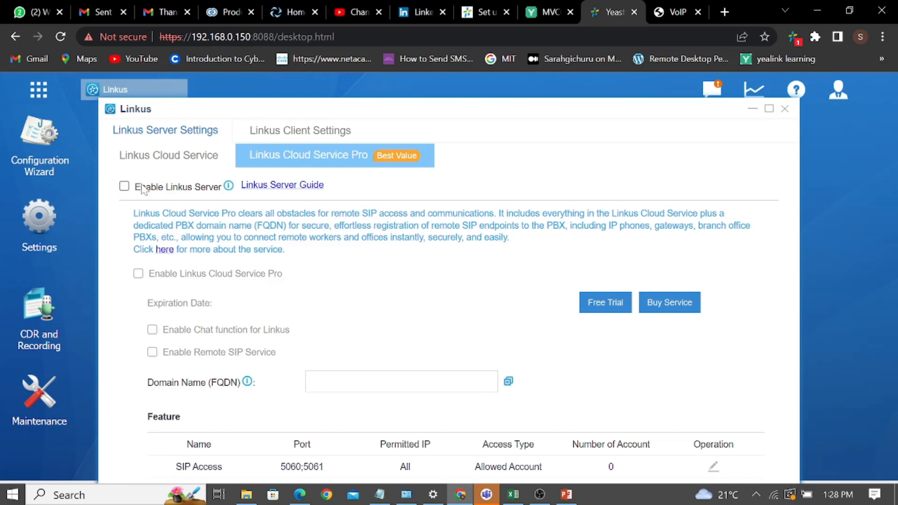
# Enable and apply the Linkus server, then tick Enable Linkus Cloud Service Pro.
pyautogui.click(124, 186)
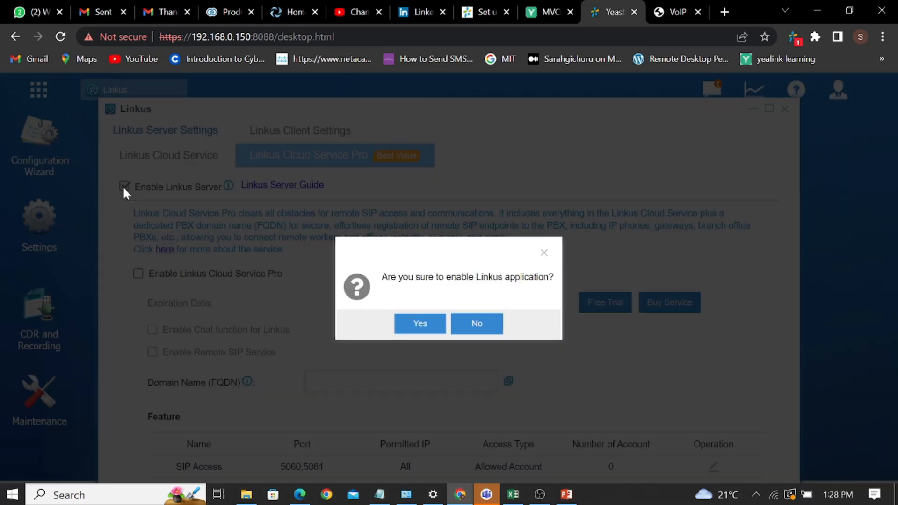
pyautogui.click(419, 323)
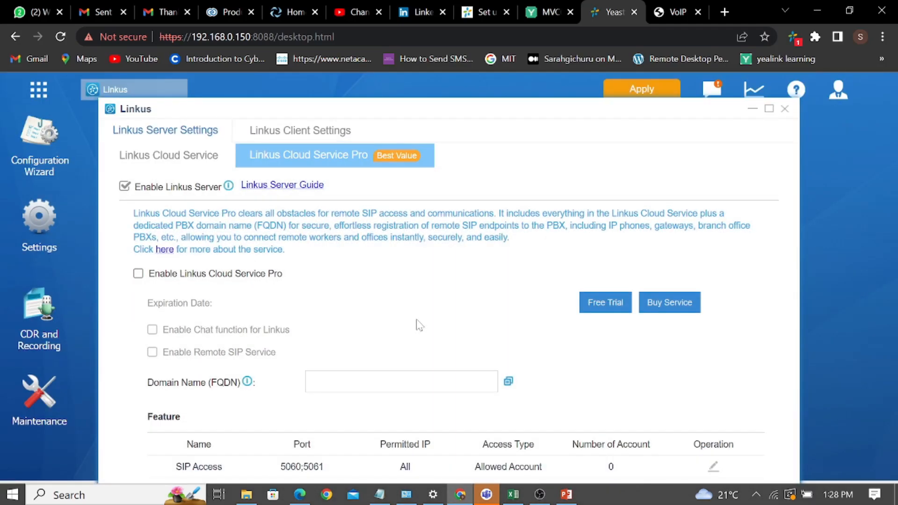
pyautogui.click(633, 89)
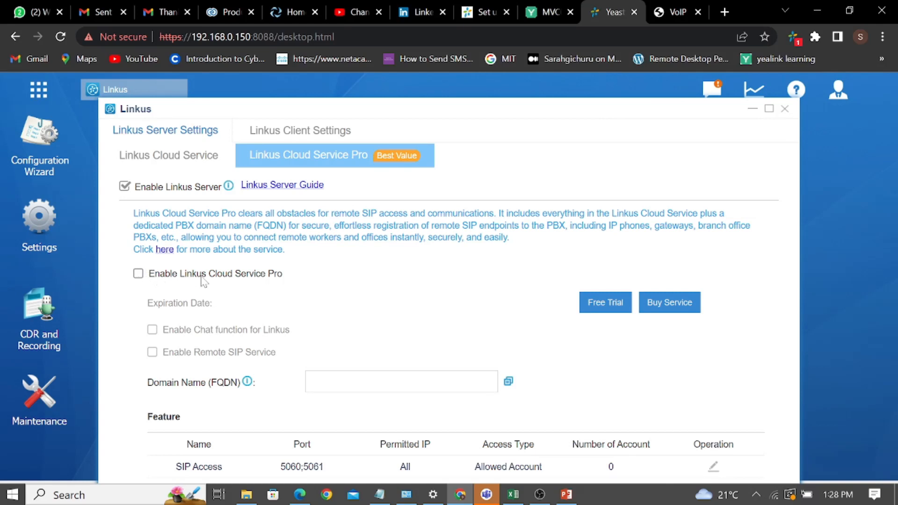
pyautogui.click(139, 276)
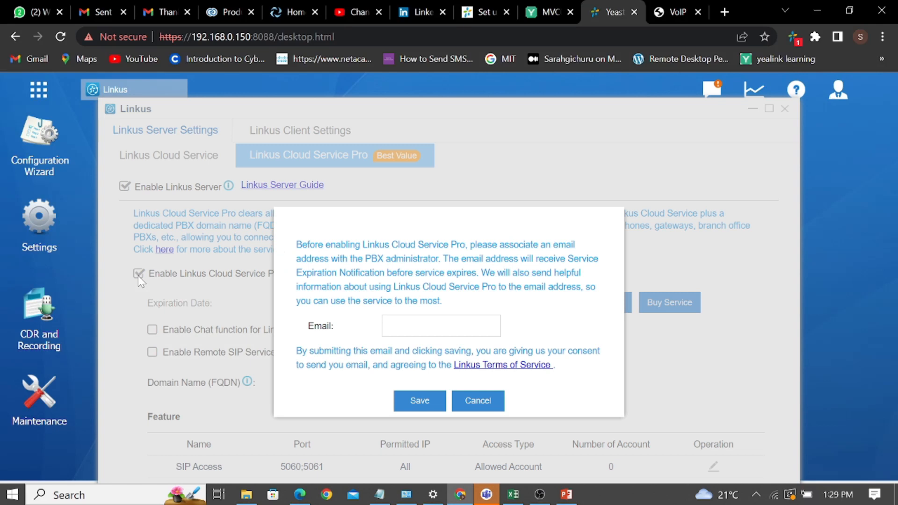
# Enter the administrator's e-mail address in the Email field and save it.
pyautogui.click(426, 326)
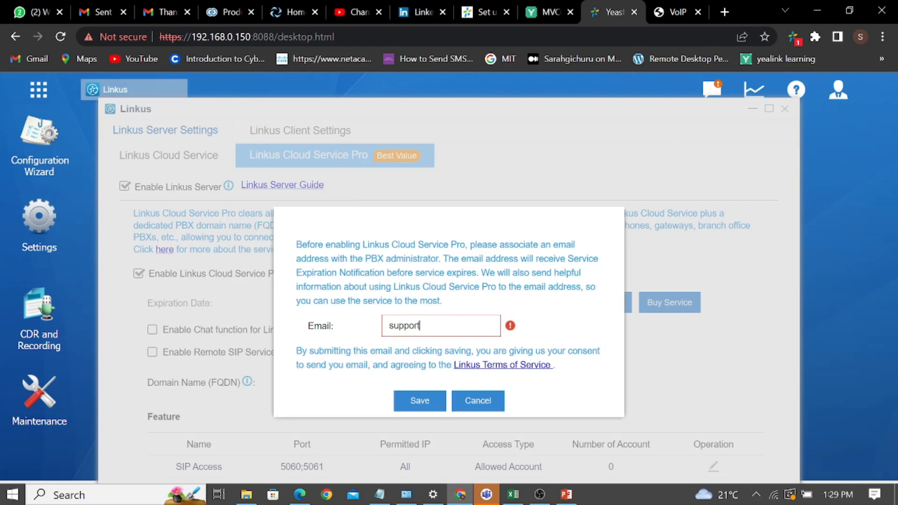
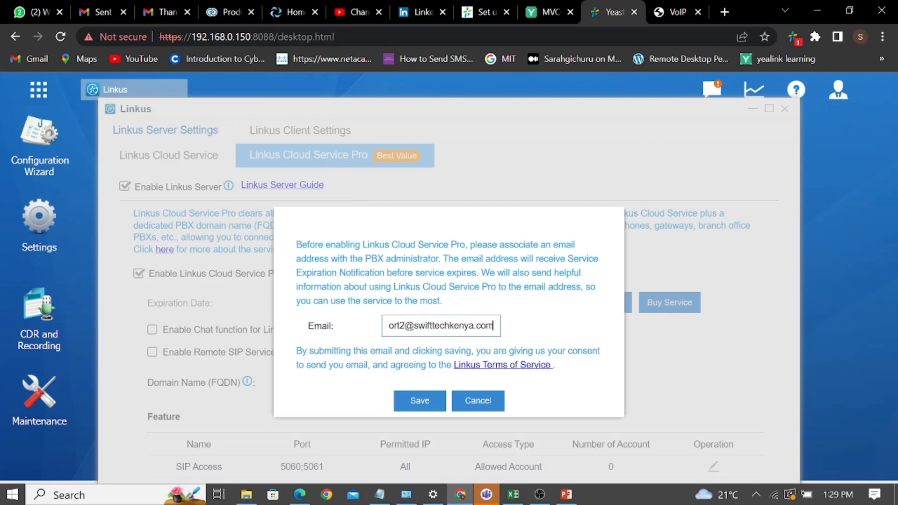
pyautogui.click(423, 401)
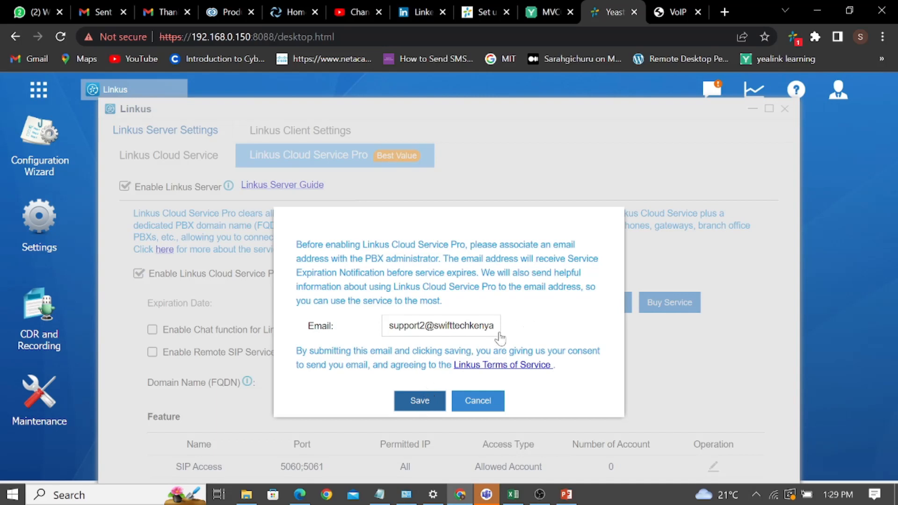
pyautogui.click(414, 403)
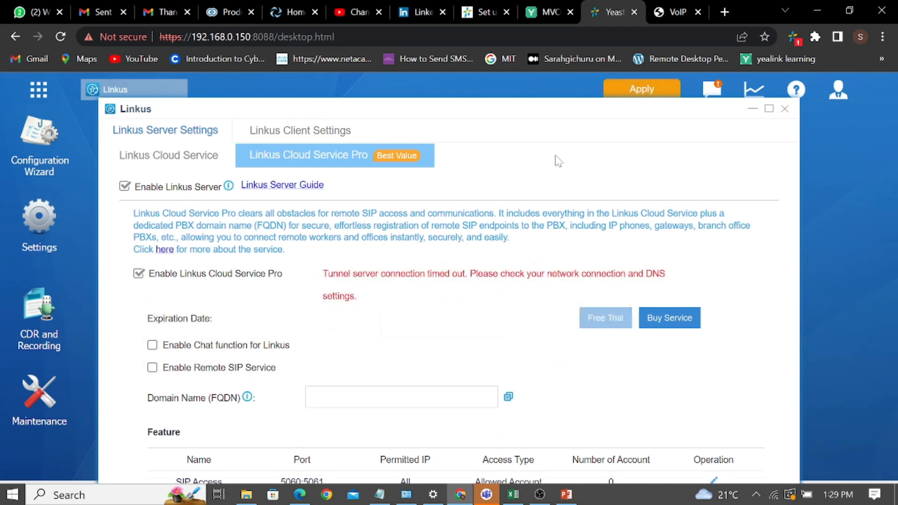
# Apply Cloud Service Pro, enable Linkus Chat and Remote SIP Service, apply again, and reload the page.
pyautogui.click(622, 91)
pyautogui.click(153, 345)
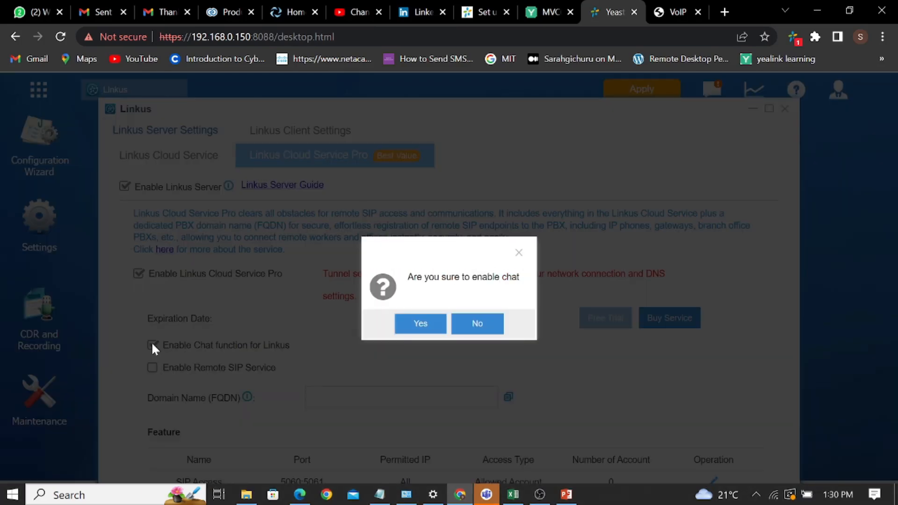
pyautogui.click(423, 323)
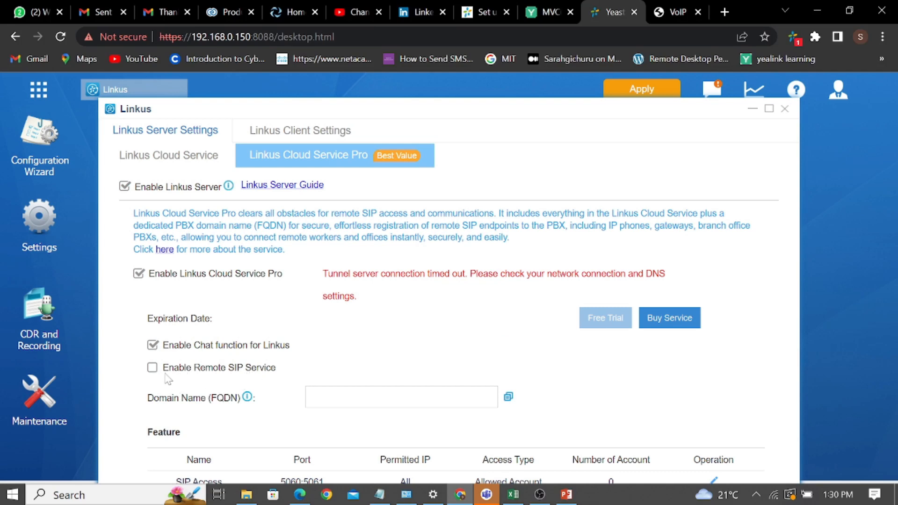
pyautogui.click(153, 368)
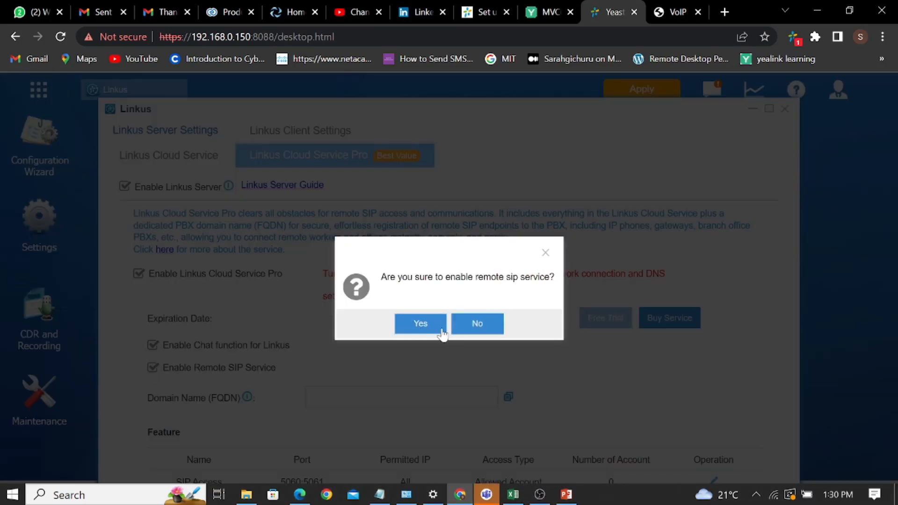
pyautogui.click(421, 324)
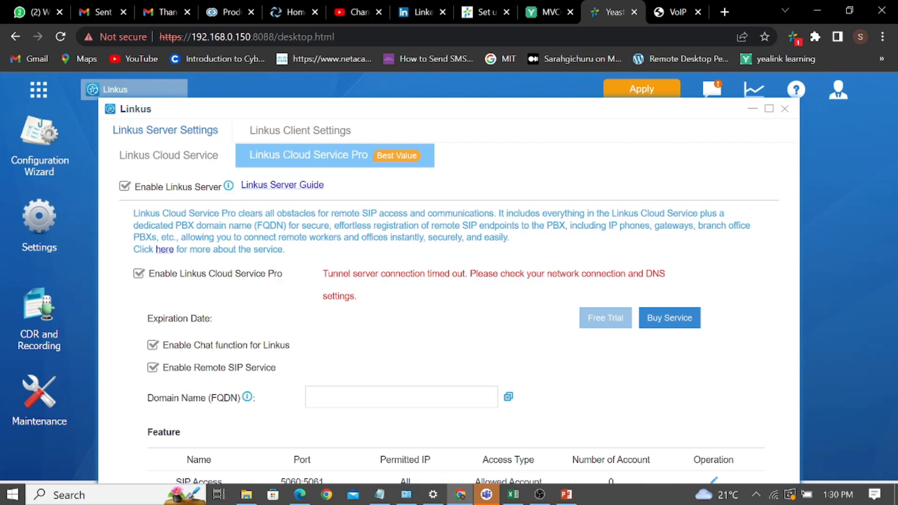
pyautogui.click(622, 95)
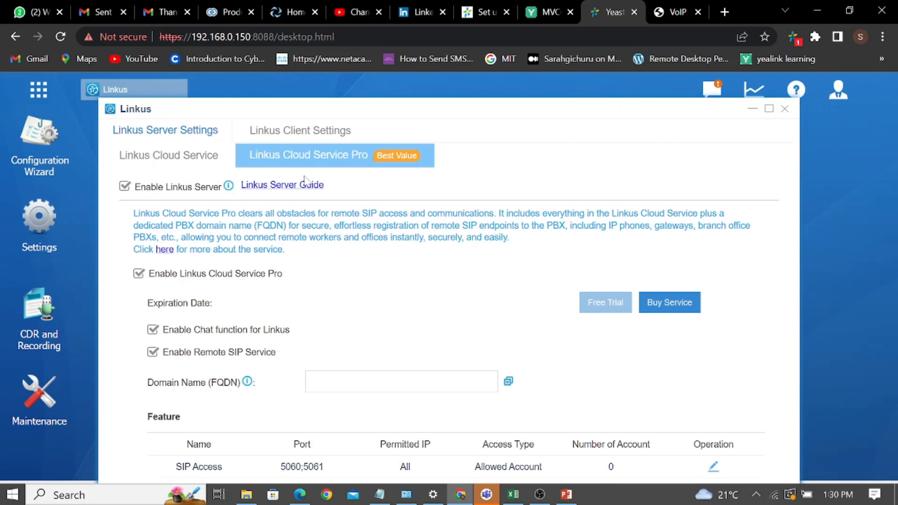
pyautogui.click(60, 36)
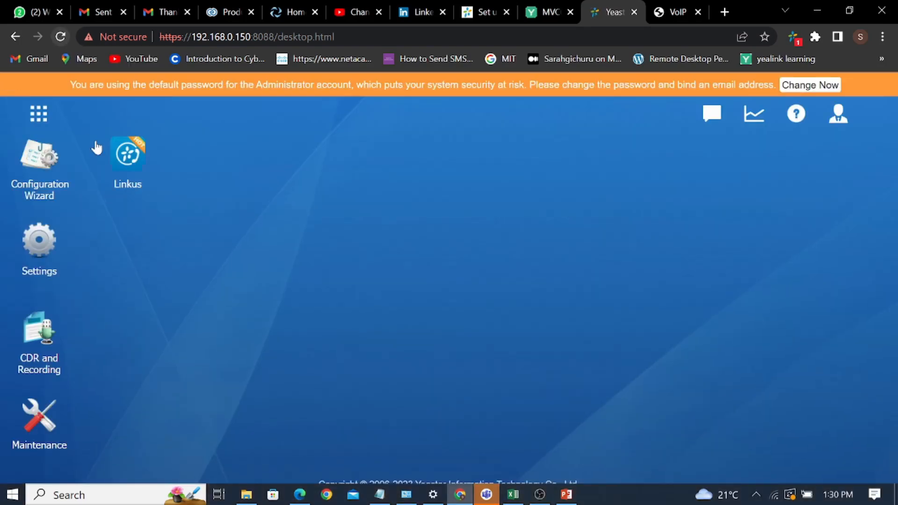
# Reopen Linkus and request the Cloud Service Pro Free Trial, which times out to the login page.
pyautogui.click(120, 152)
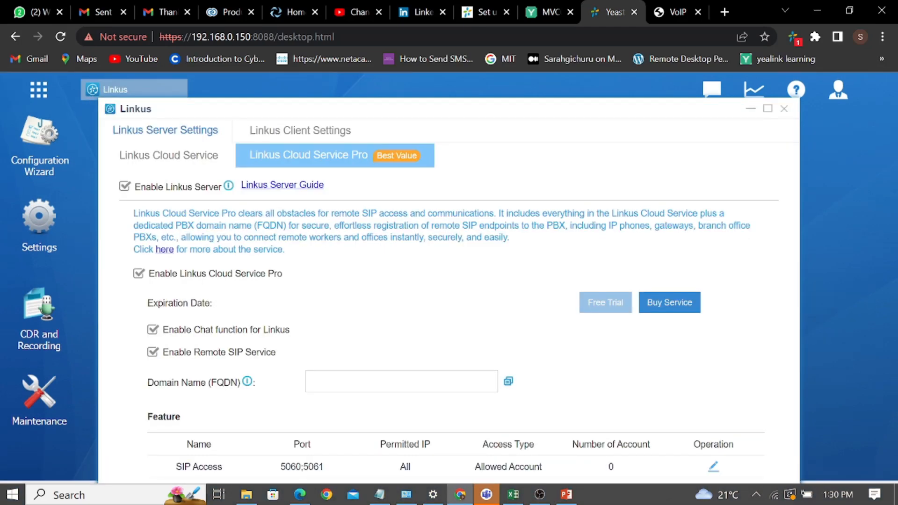
pyautogui.click(401, 382)
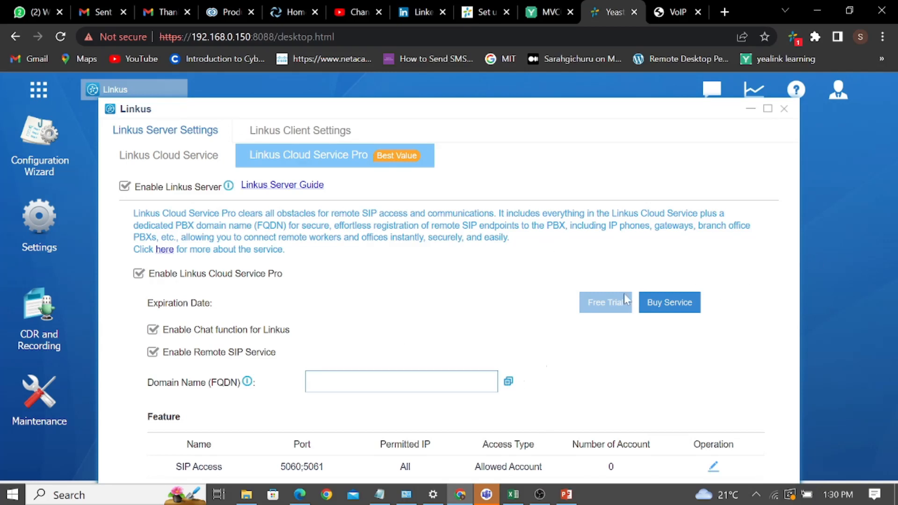
pyautogui.click(605, 302)
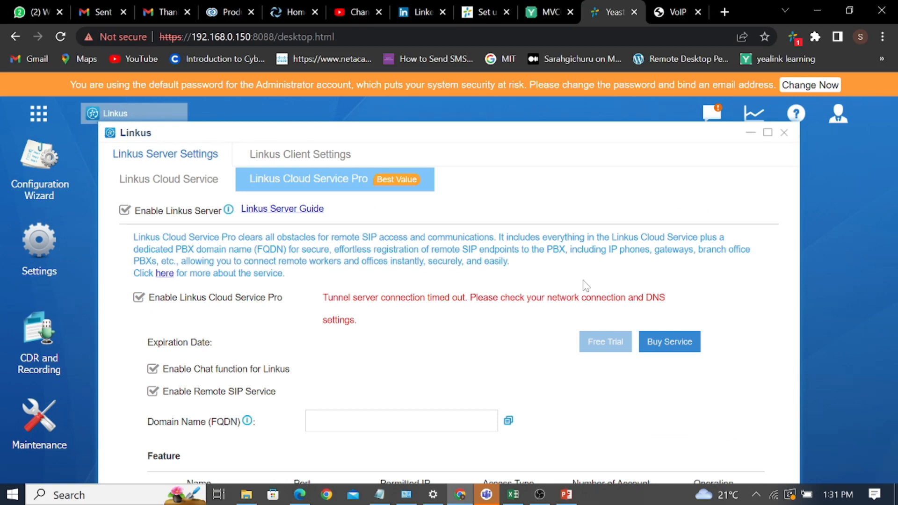
pyautogui.moveTo(572, 202); pyautogui.dragTo(642, 142)
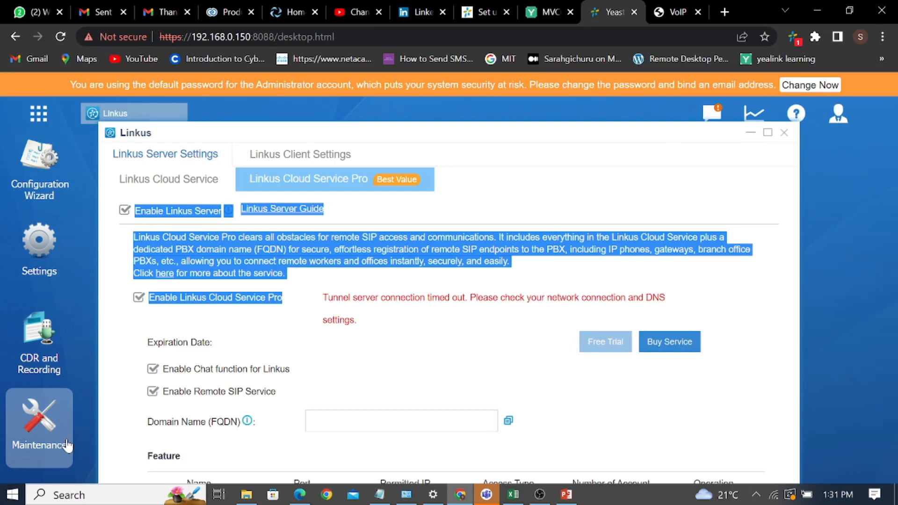
pyautogui.click(37, 269)
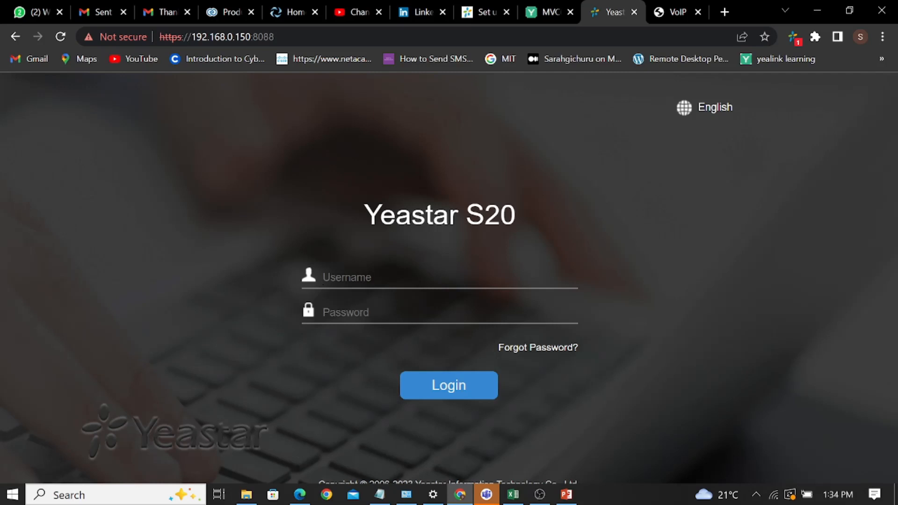
# Sign back in as admin and shift the Linkus window slightly left.
pyautogui.write('admin')
pyautogui.press('Tab')
pyautogui.write('*****')
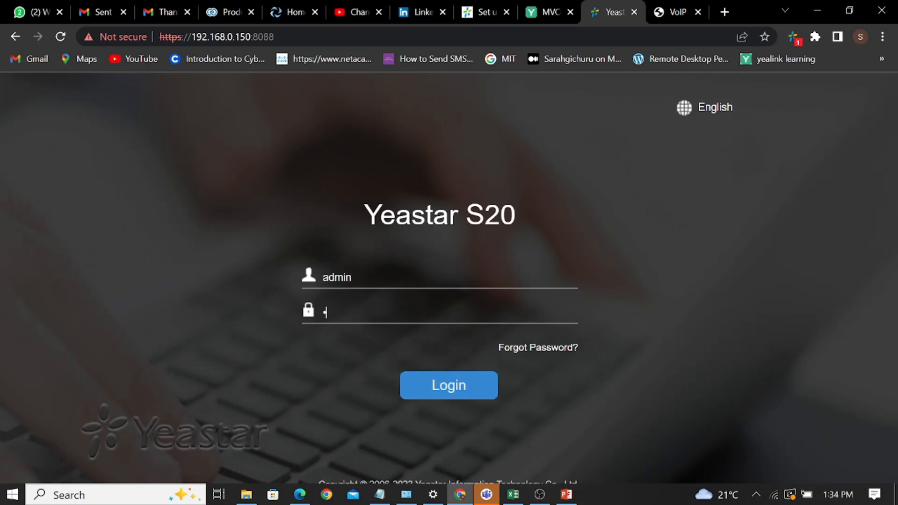
pyautogui.write('***')
pyautogui.press('Return')
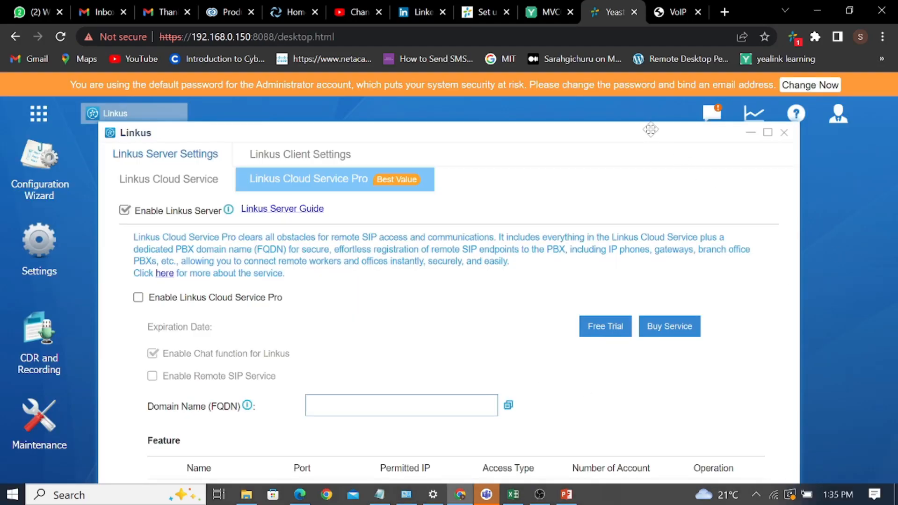
pyautogui.moveTo(649, 127); pyautogui.dragTo(604, 110)
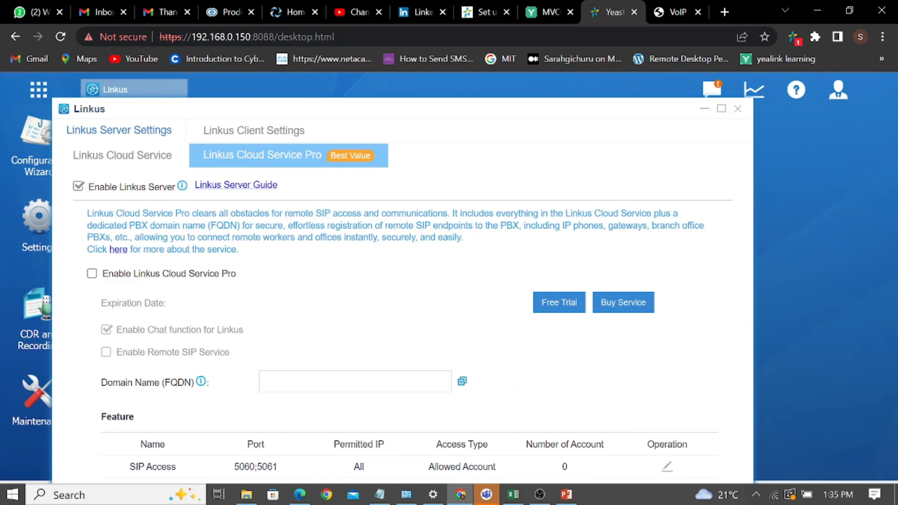
# Enable Linkus Cloud Service Pro, copy its FQDN domain name, and edit SIP Access.
pyautogui.click(408, 386)
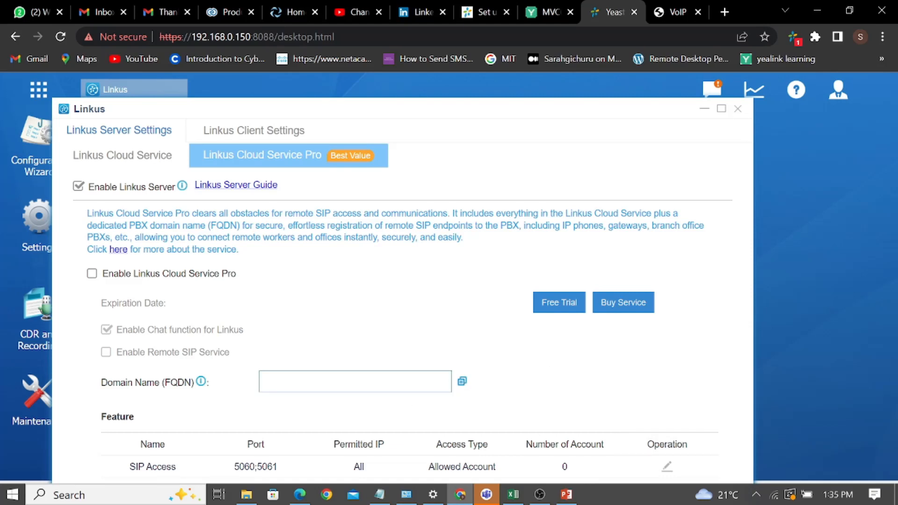
pyautogui.click(91, 273)
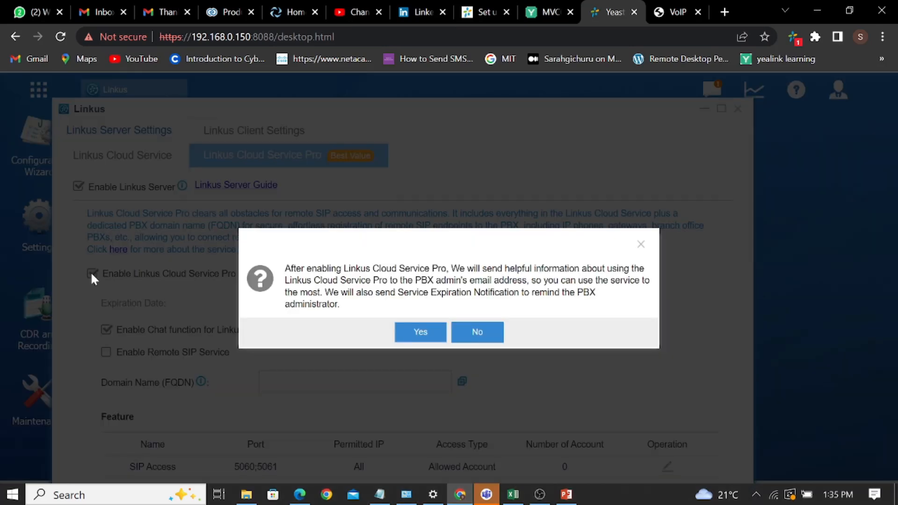
pyautogui.click(416, 333)
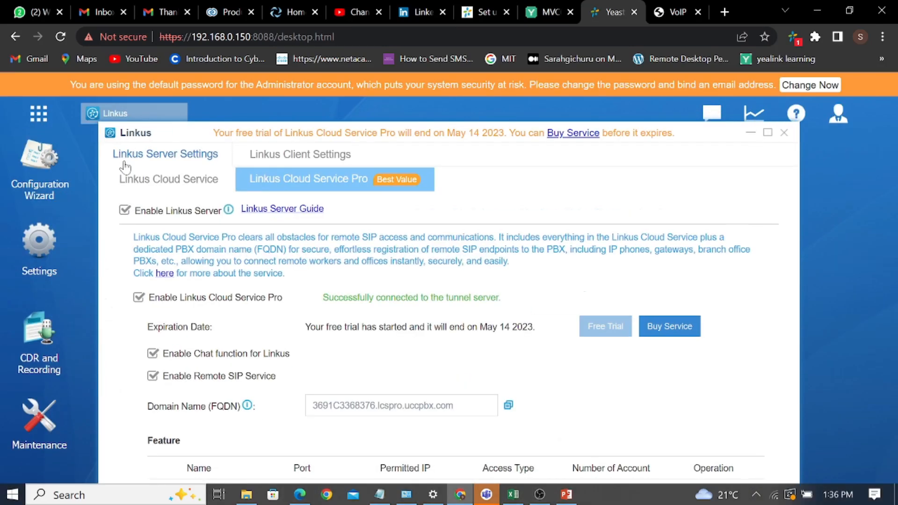
pyautogui.click(509, 406)
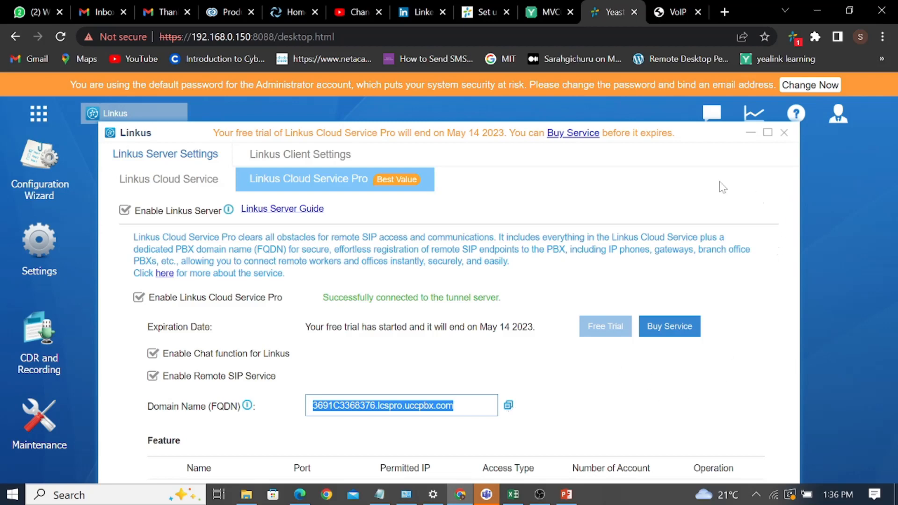
pyautogui.moveTo(672, 125); pyautogui.dragTo(672, 115)
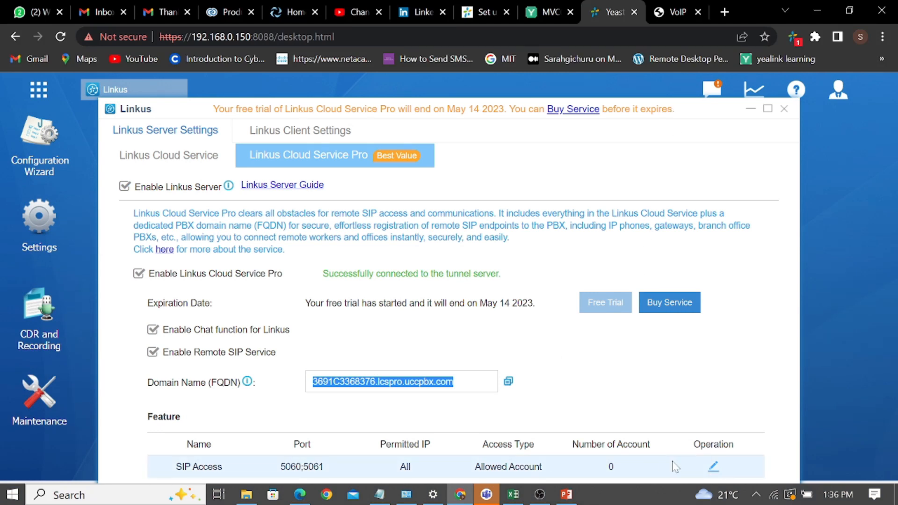
pyautogui.click(713, 469)
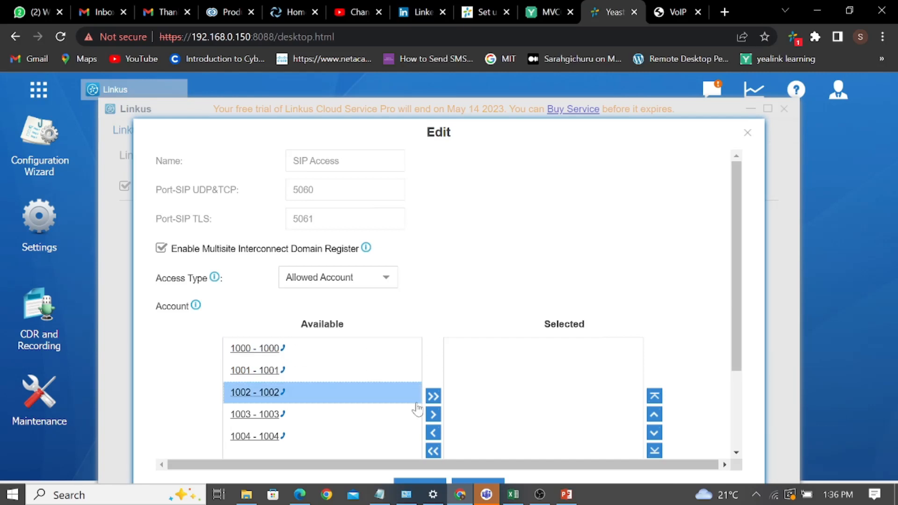
# Move extension 1000 - 1000 into the SIP Access selected accounts and save.
pyautogui.click(334, 353)
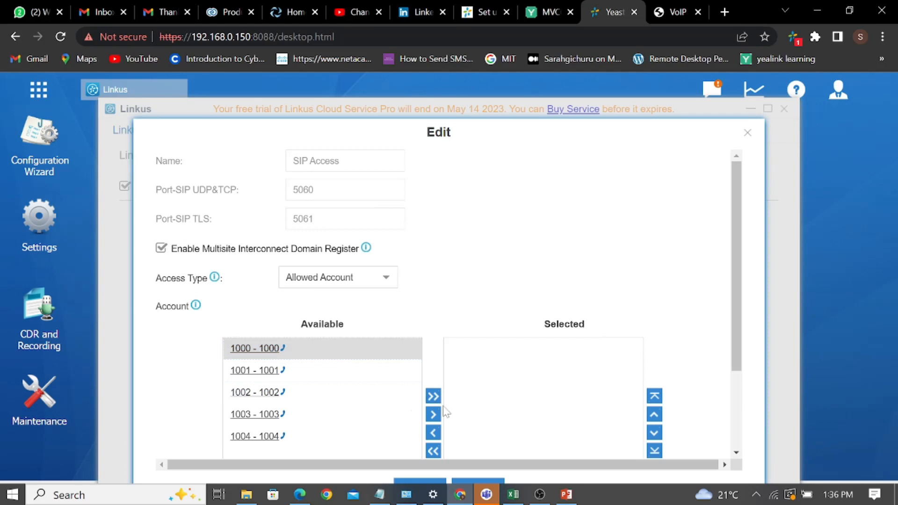
pyautogui.click(434, 415)
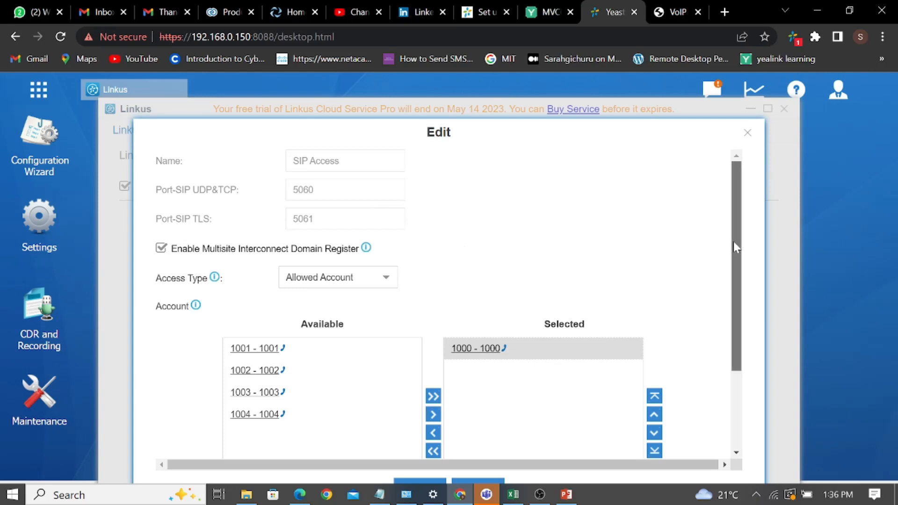
pyautogui.moveTo(734, 247); pyautogui.dragTo(745, 423)
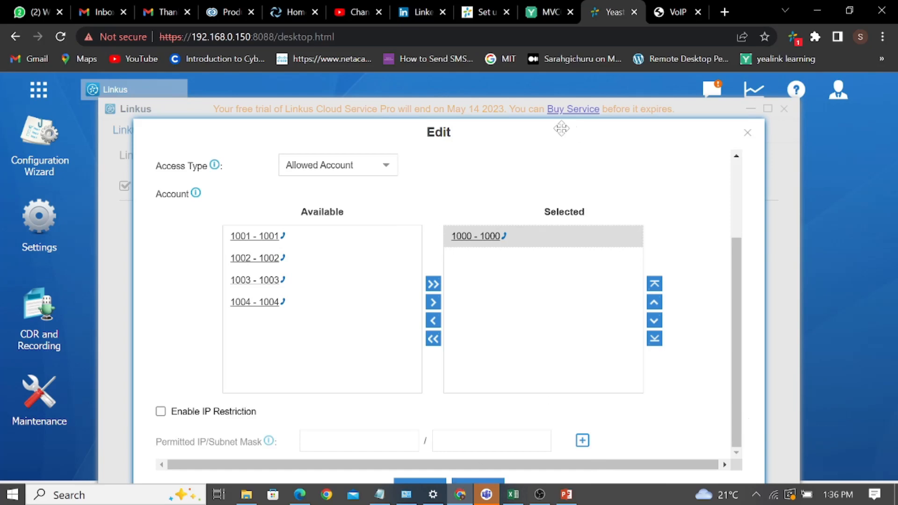
pyautogui.moveTo(560, 124); pyautogui.dragTo(555, 108)
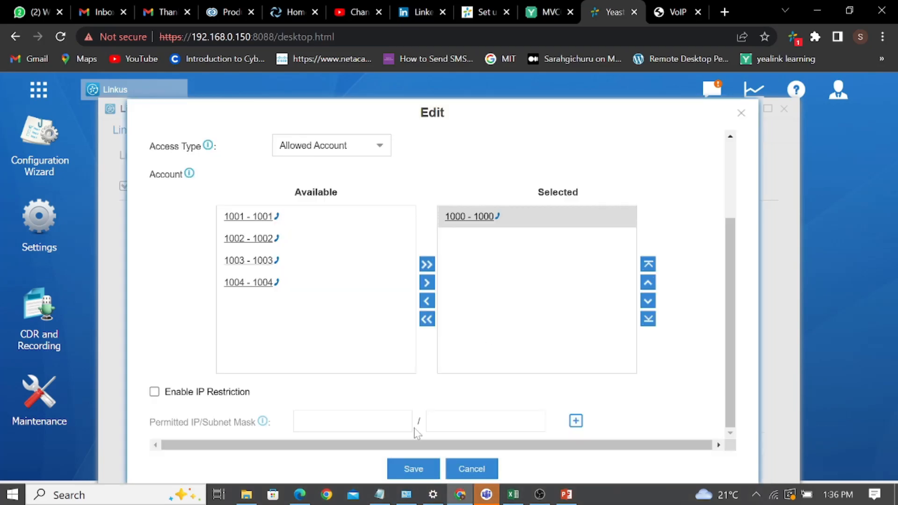
pyautogui.click(415, 476)
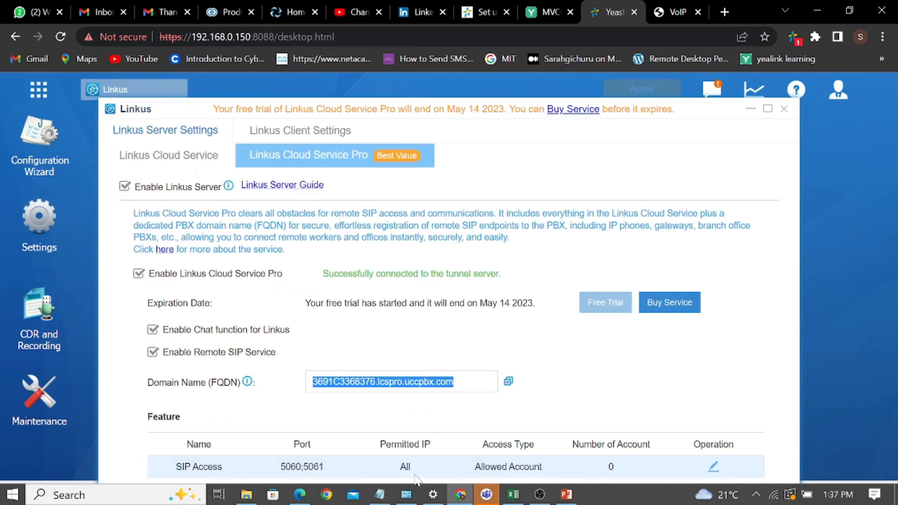
# Apply the new SIP Access setting, copy the Linkus Cloud FQDN again and switch to the phone.
pyautogui.click(647, 89)
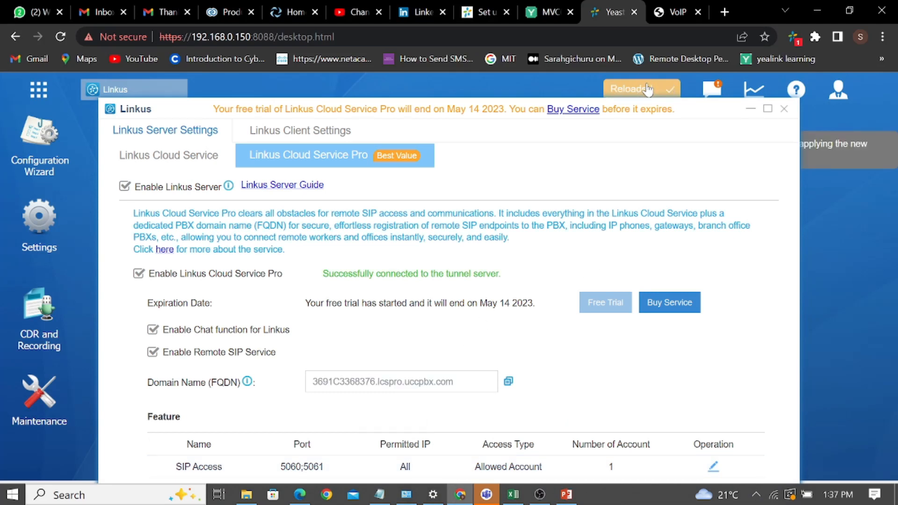
pyautogui.click(509, 382)
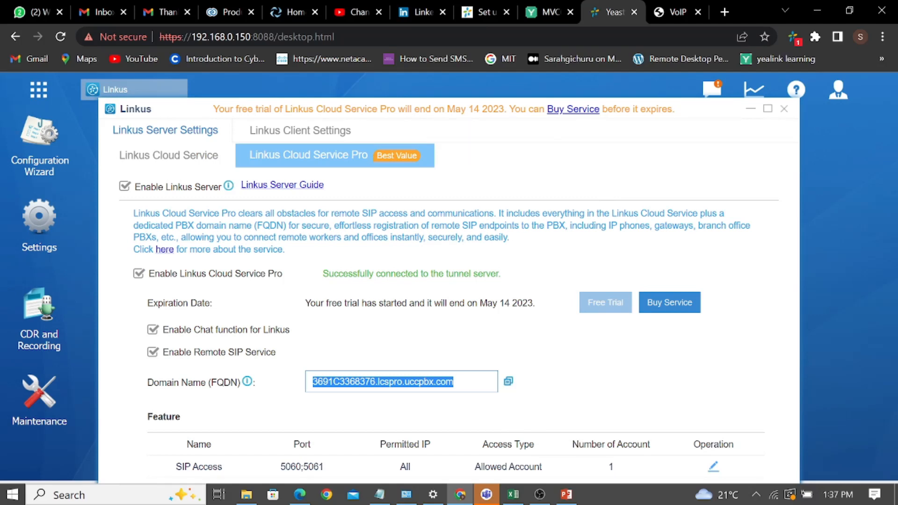
pyautogui.click(673, 10)
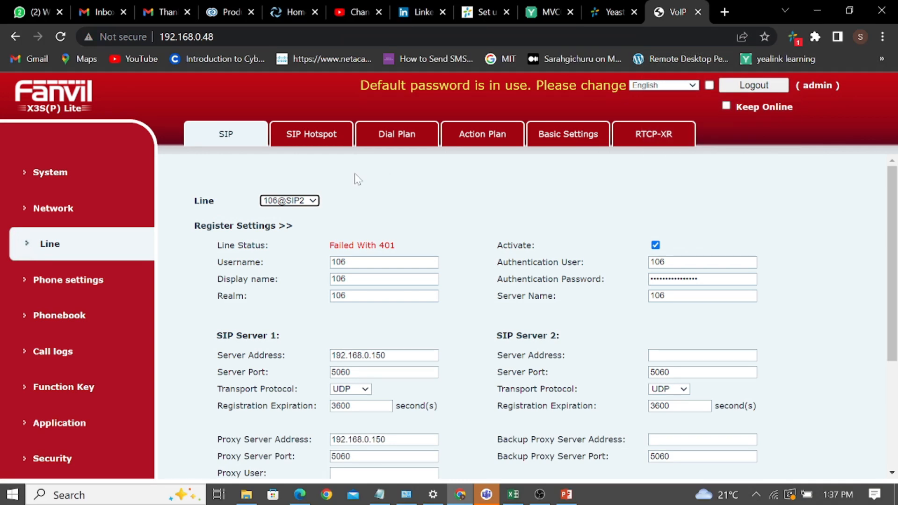
pyautogui.click(382, 262)
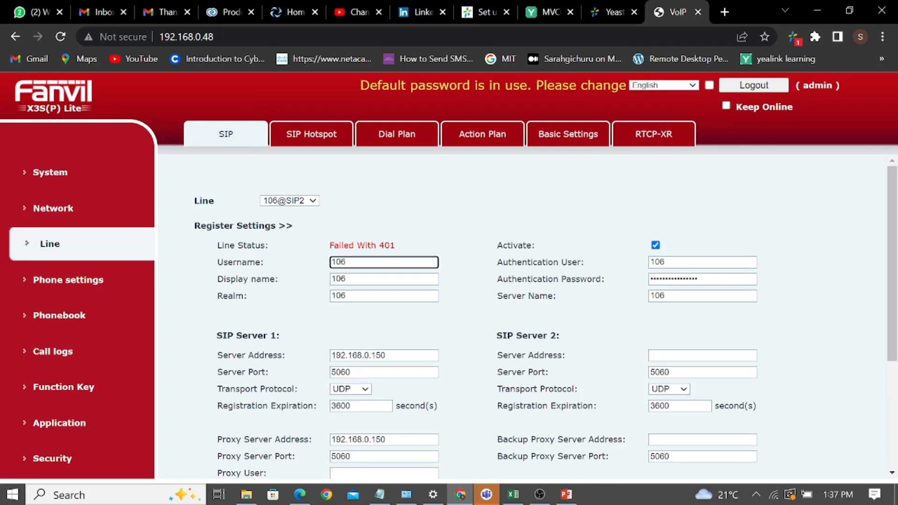
pyautogui.click(60, 38)
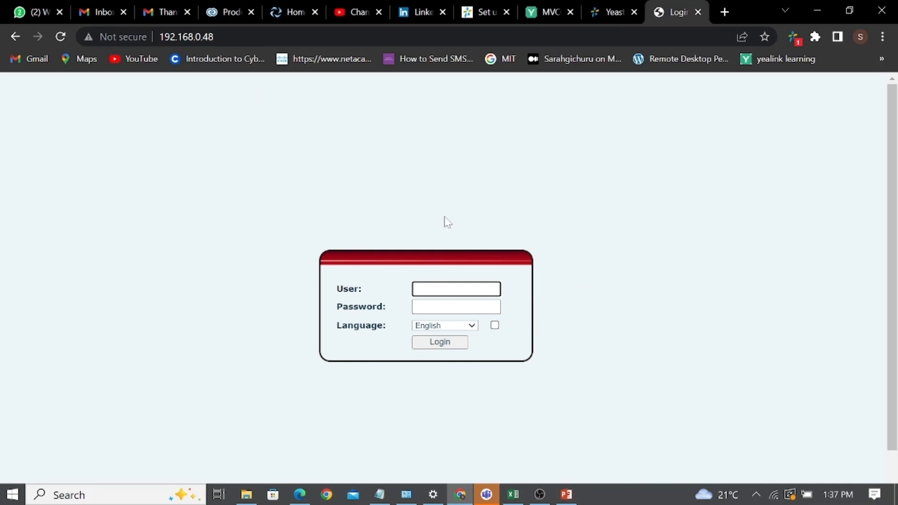
pyautogui.write('admin')
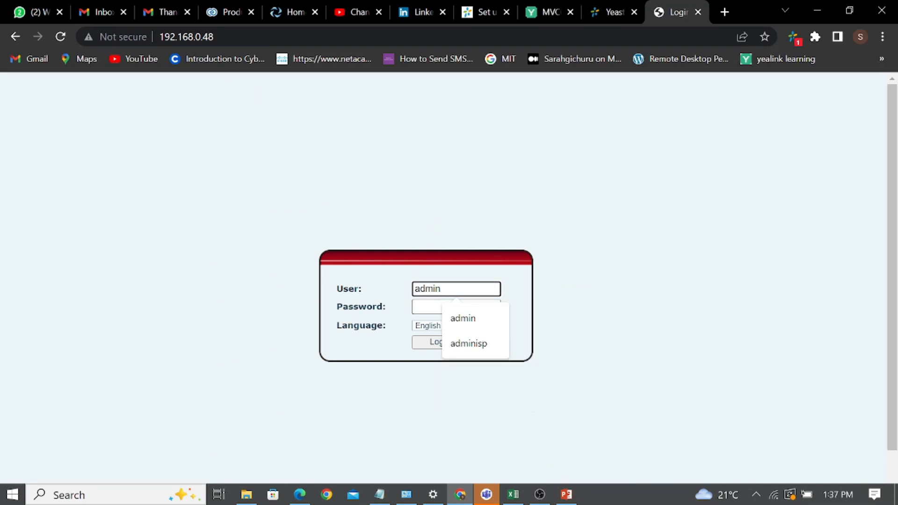
pyautogui.press('Tab')
pyautogui.write('admin')
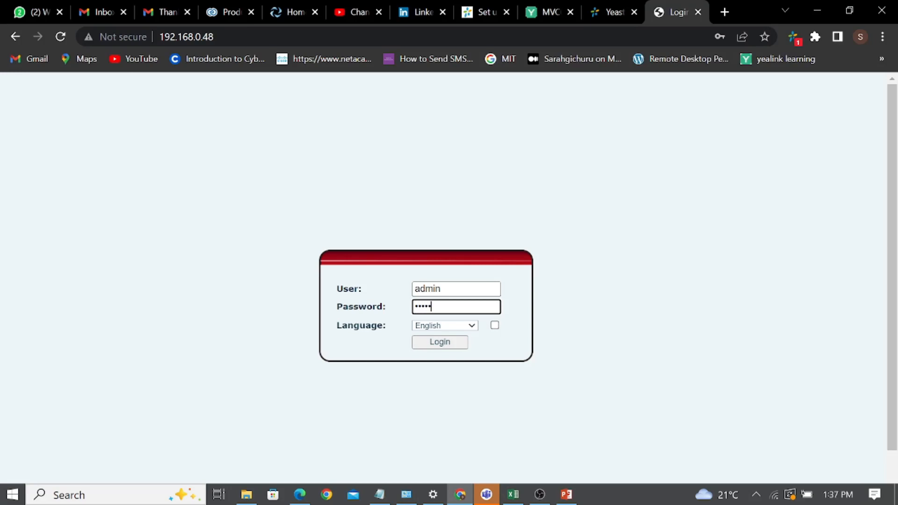
pyautogui.click(440, 343)
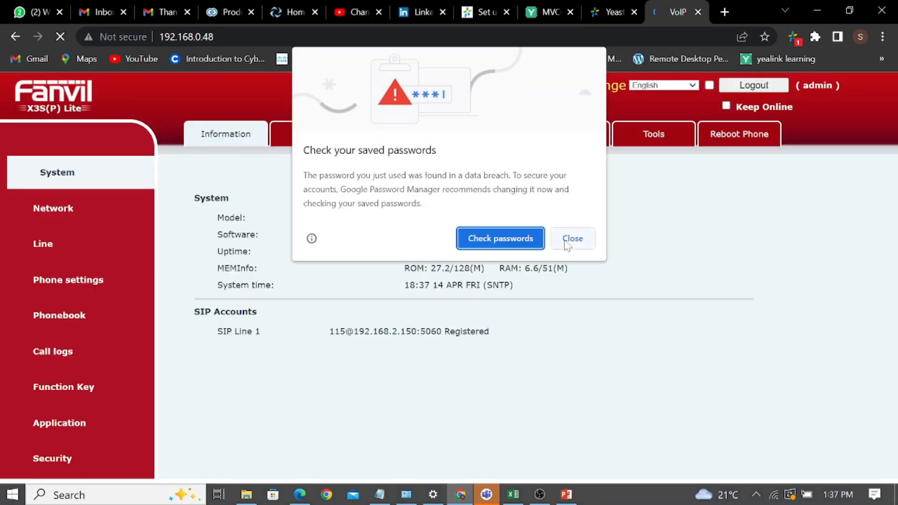
pyautogui.click(572, 239)
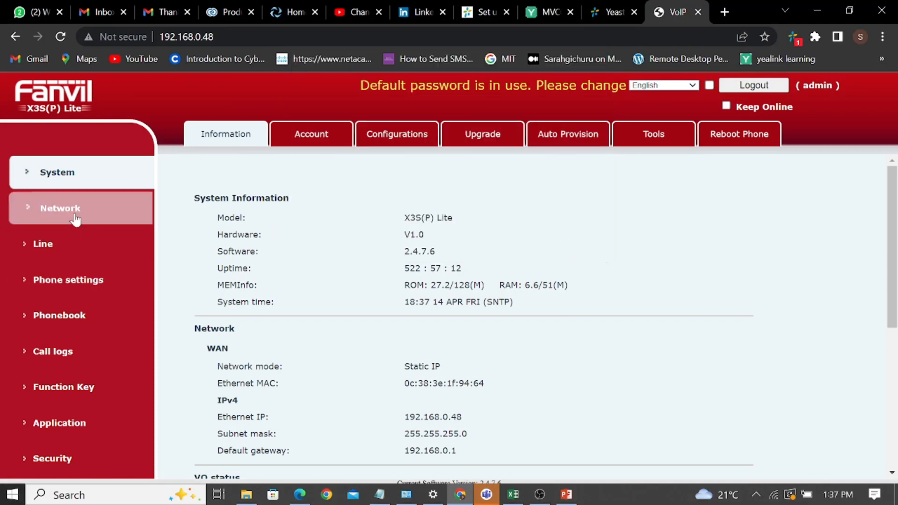
pyautogui.click(72, 245)
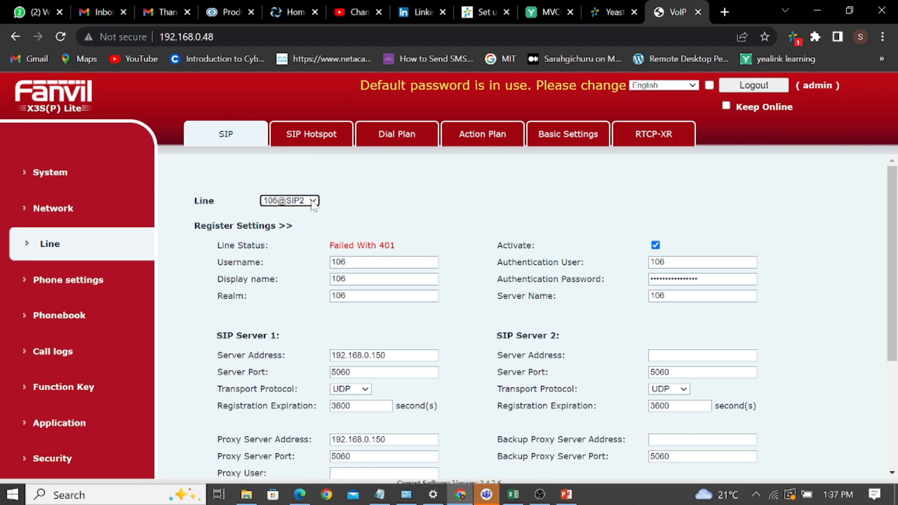
# Change the line's username, display name and realm to 1000.
pyautogui.click(367, 263)
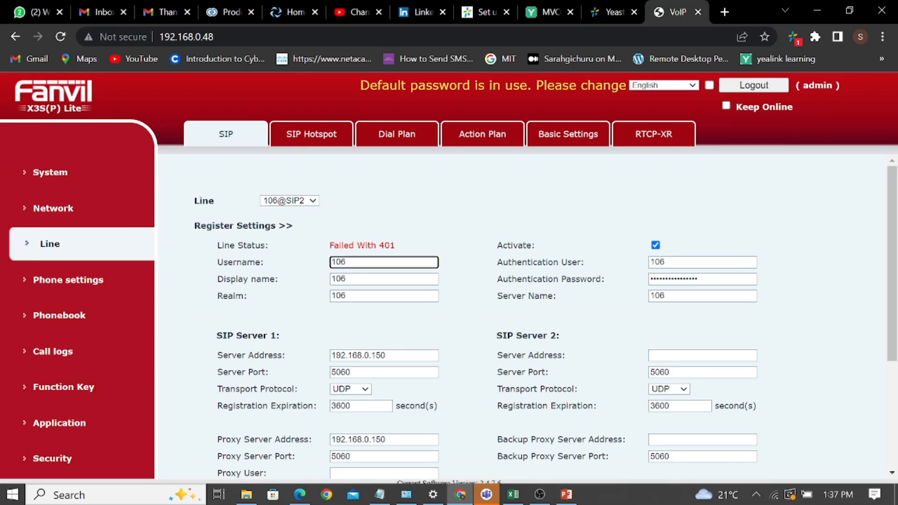
pyautogui.press('BackSpace')
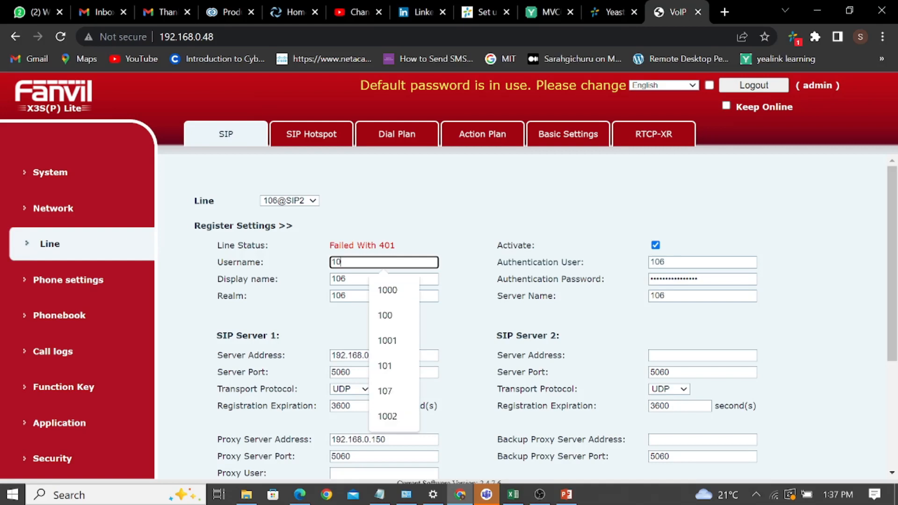
pyautogui.click(387, 295)
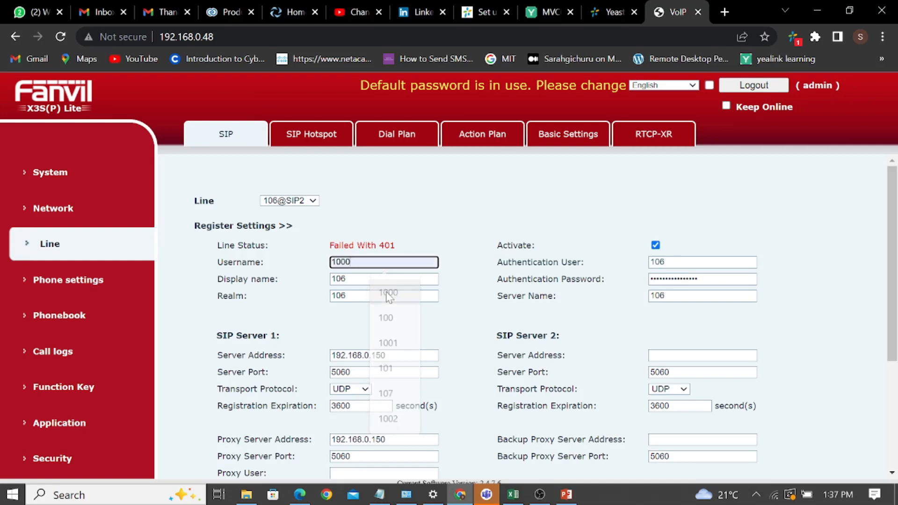
pyautogui.click(361, 280)
pyautogui.press('BackSpace')
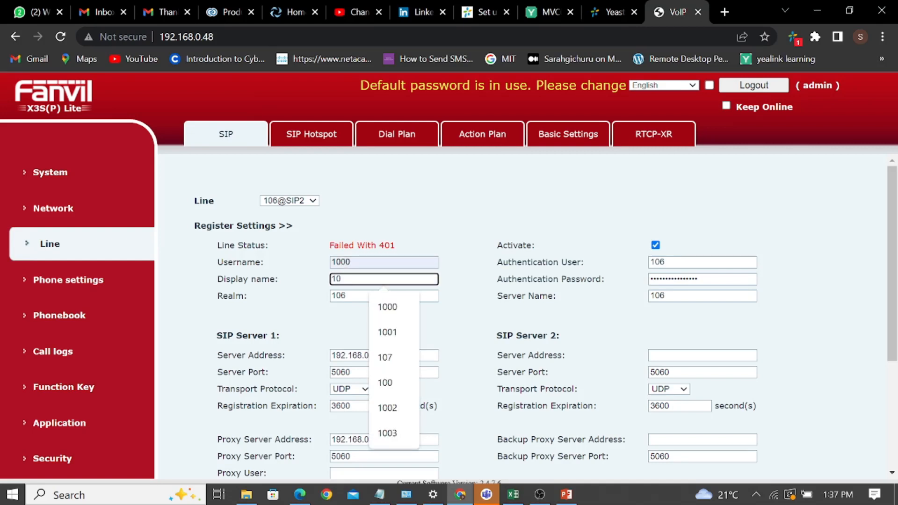
pyautogui.click(410, 312)
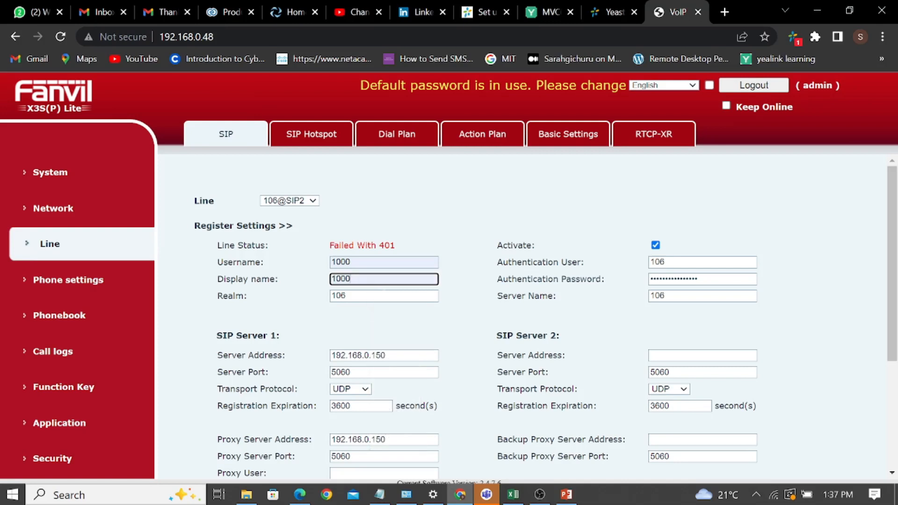
pyautogui.click(361, 296)
pyautogui.press('BackSpace')
pyautogui.click(387, 374)
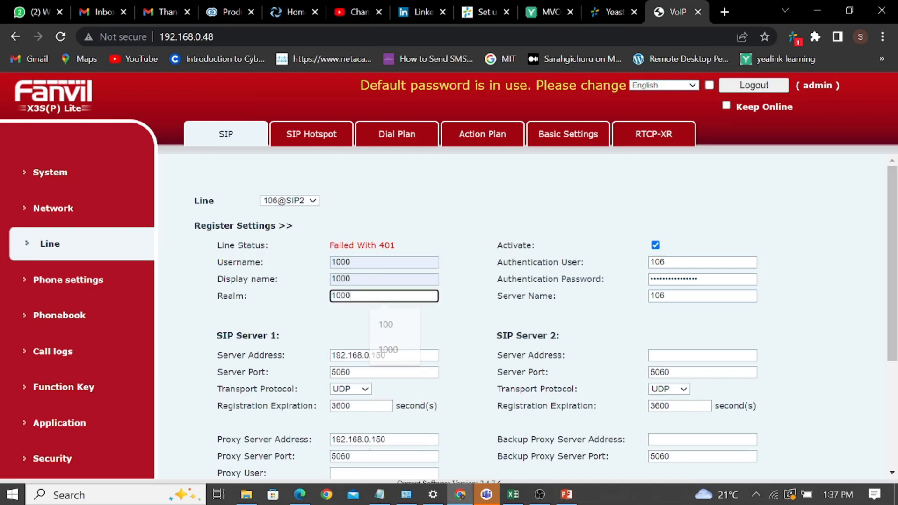
# Change the line's authentication user and server name to 1000.
pyautogui.click(696, 263)
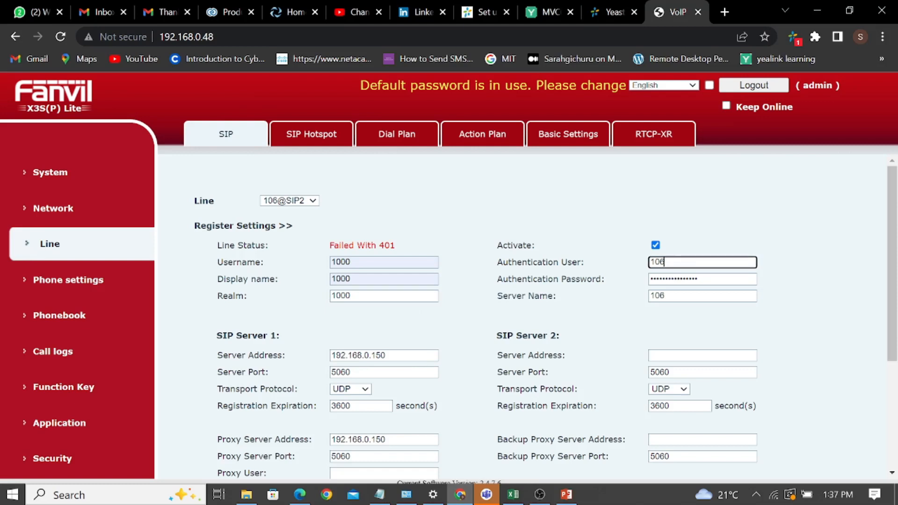
pyautogui.press('BackSpace')
pyautogui.write('0')
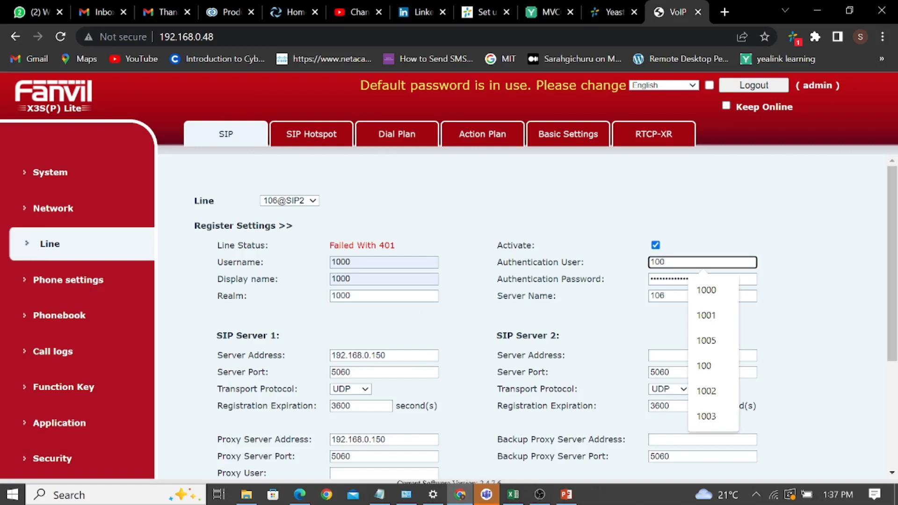
pyautogui.write('0')
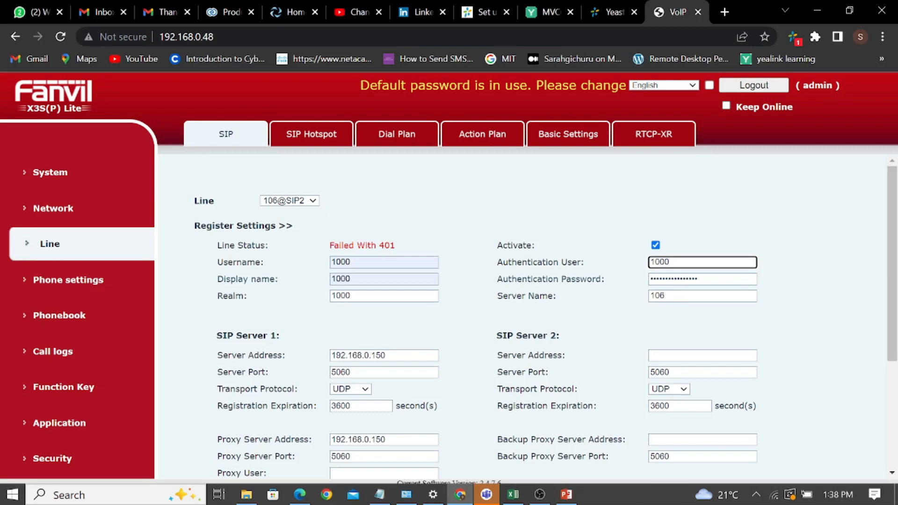
pyautogui.click(667, 296)
pyautogui.press('BackSpace')
pyautogui.write('00')
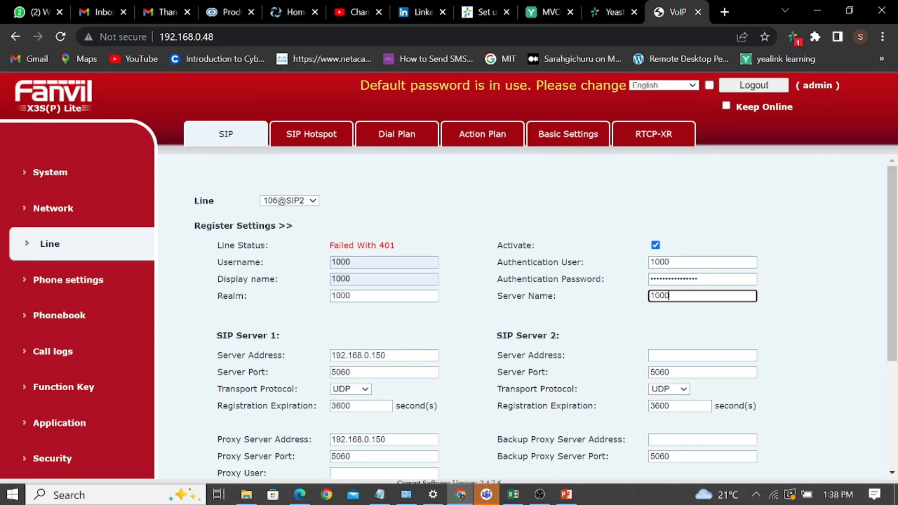
# Replace SIP Server 1's address with the pasted Linkus Cloud FQDN and clear the authentication password.
pyautogui.click(388, 356)
pyautogui.press('BackSpace')
pyautogui.press('BackSpace')
pyautogui.press('BackSpace')
pyautogui.press('BackSpace')
pyautogui.press('BackSpace')
pyautogui.press('BackSpace')
pyautogui.press('BackSpace')
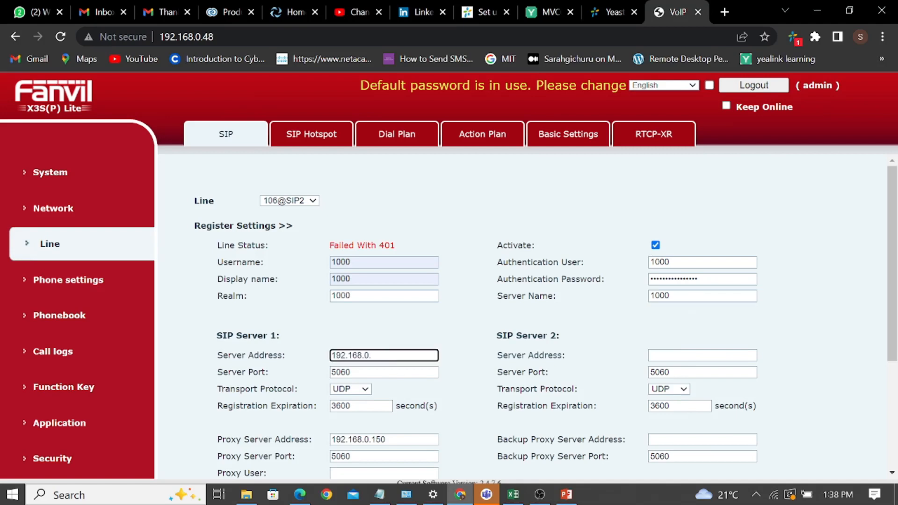
pyautogui.press('BackSpace')
pyautogui.press('BackSpace')
pyautogui.press('BackSpace')
pyautogui.press('BackSpace')
pyautogui.hotkey('ctrl', 'v')
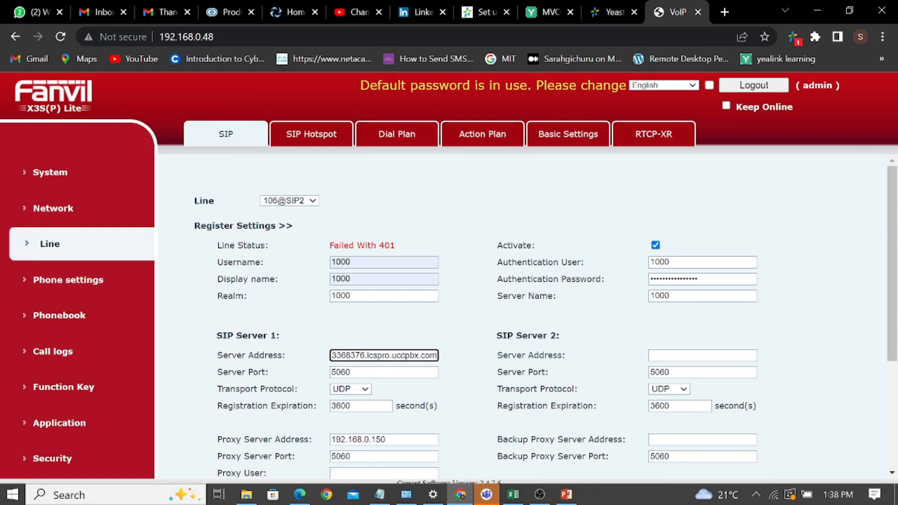
pyautogui.click(703, 279)
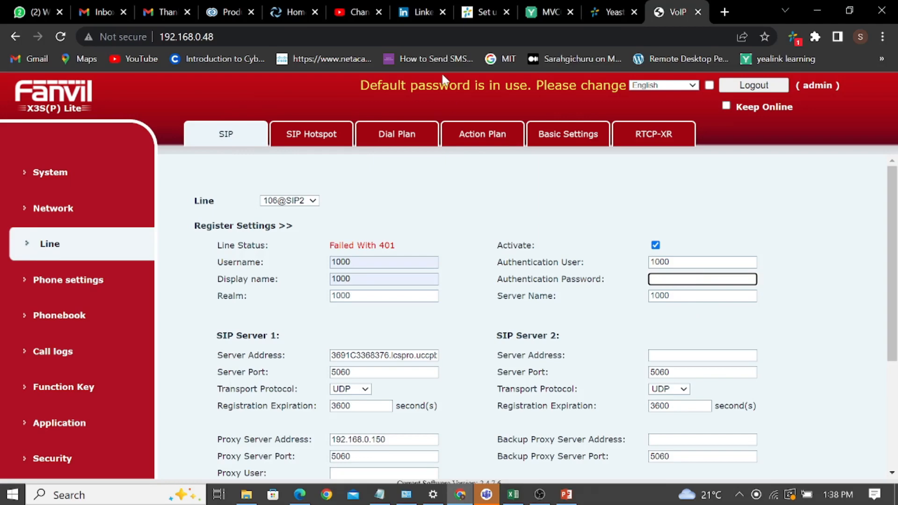
# In the PBX, open extension 1000 for editing from Settings > PBX > Extensions.
pyautogui.click(605, 12)
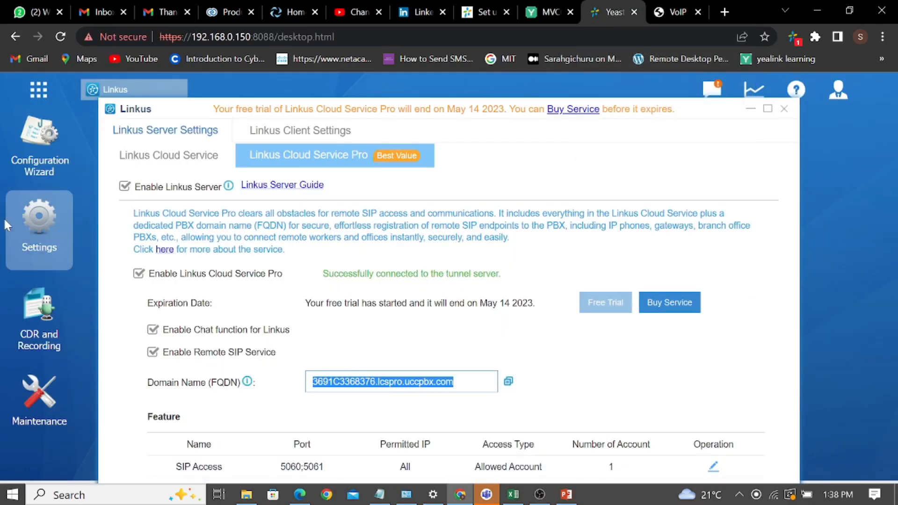
pyautogui.click(40, 89)
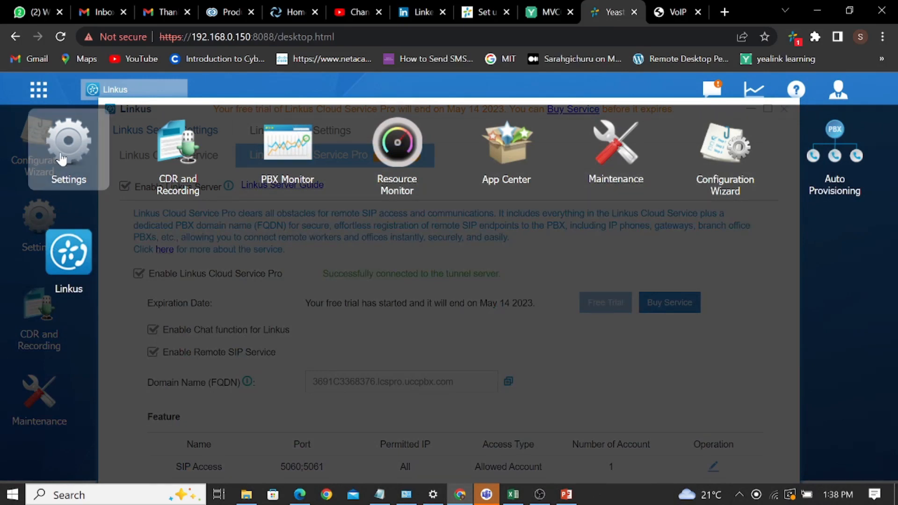
pyautogui.click(65, 155)
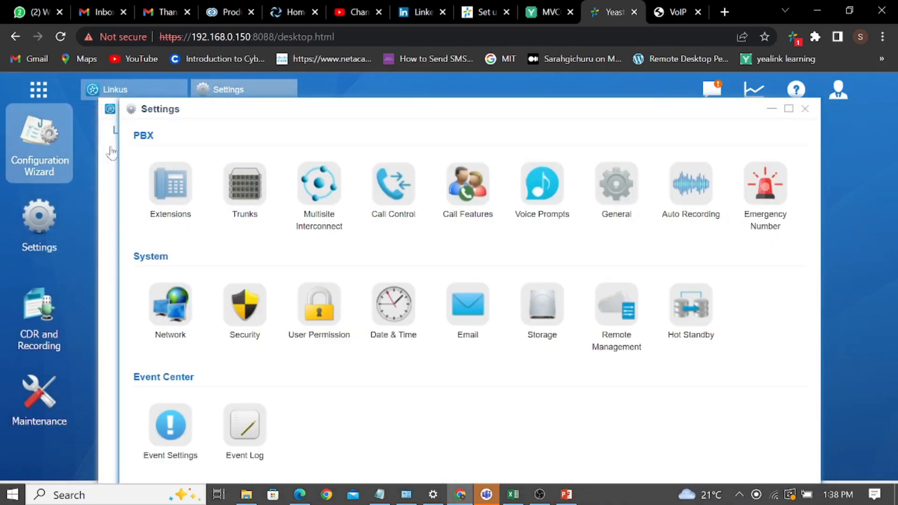
pyautogui.click(171, 187)
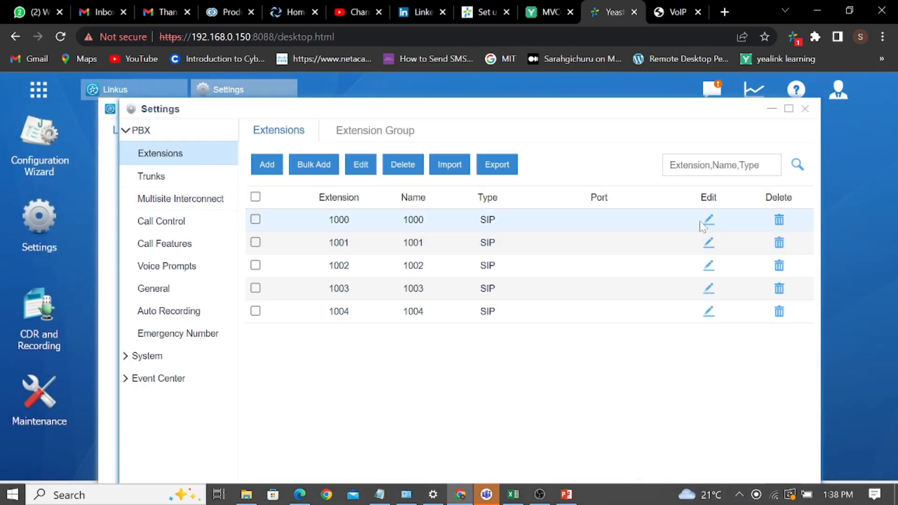
pyautogui.click(256, 219)
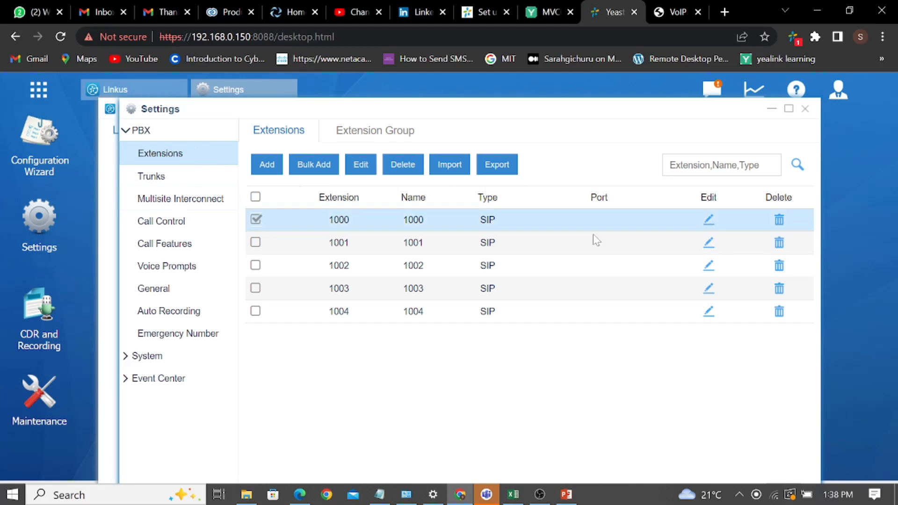
pyautogui.click(708, 220)
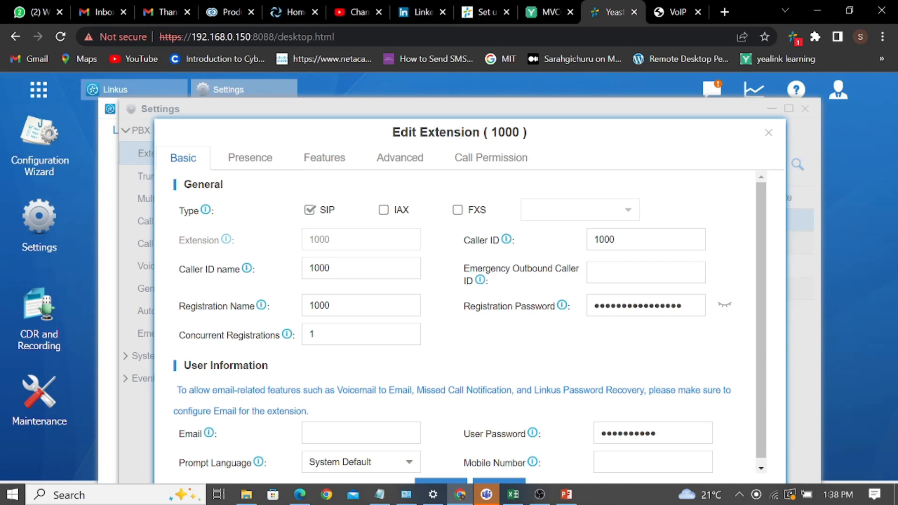
# Copy extension 1000's registration password and save the extension.
pyautogui.moveTo(594, 305); pyautogui.dragTo(683, 306)
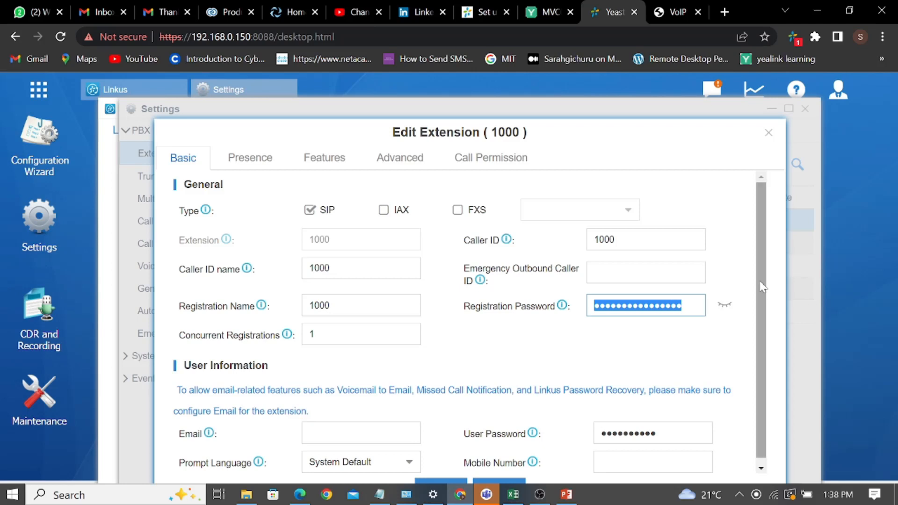
pyautogui.moveTo(761, 282); pyautogui.dragTo(766, 382)
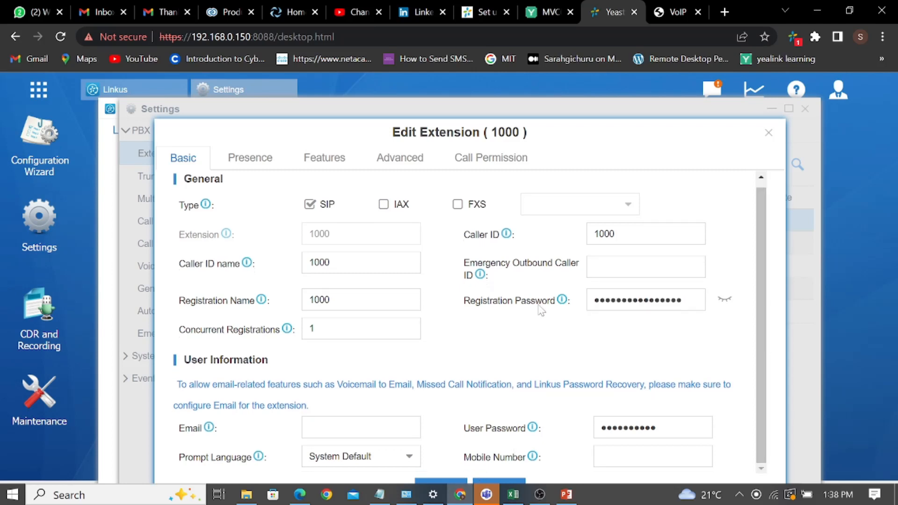
pyautogui.moveTo(548, 126); pyautogui.dragTo(547, 112)
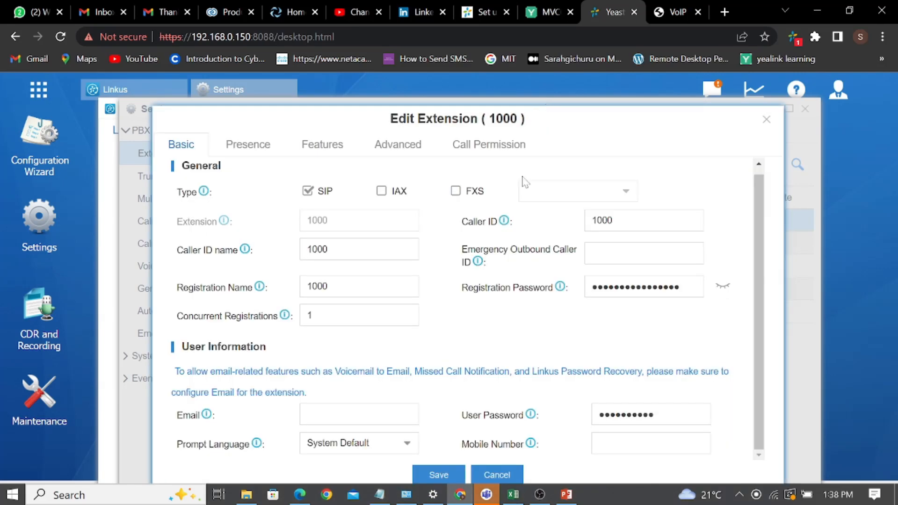
pyautogui.click(437, 475)
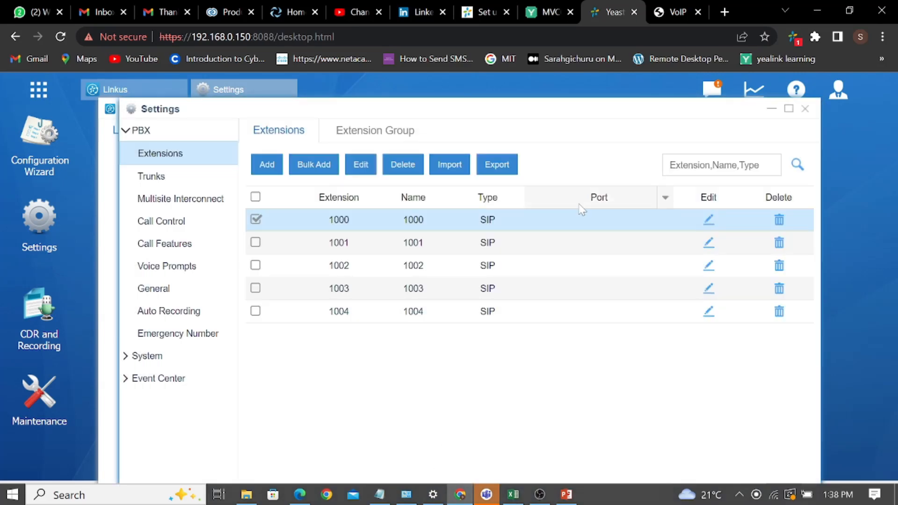
pyautogui.click(676, 13)
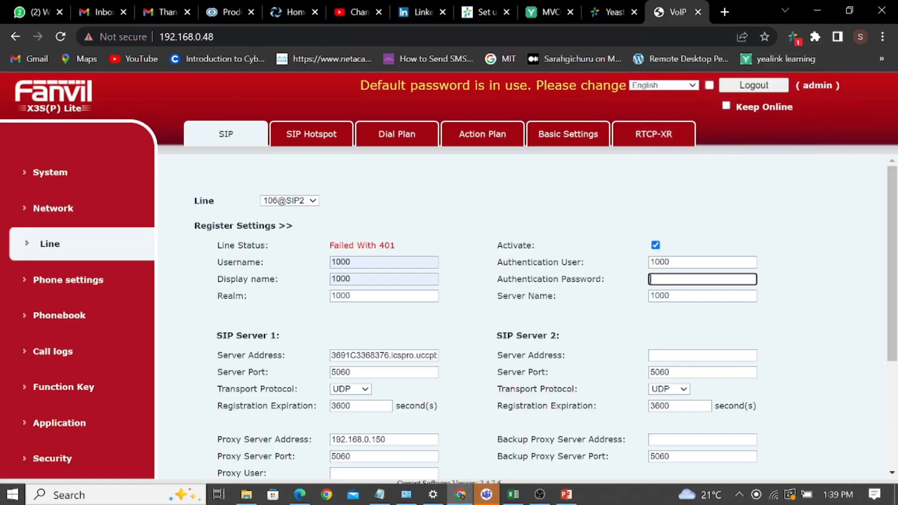
# Paste extension 1000's password as the authentication password and apply so the line registers.
pyautogui.hotkey('ctrl', 'v')
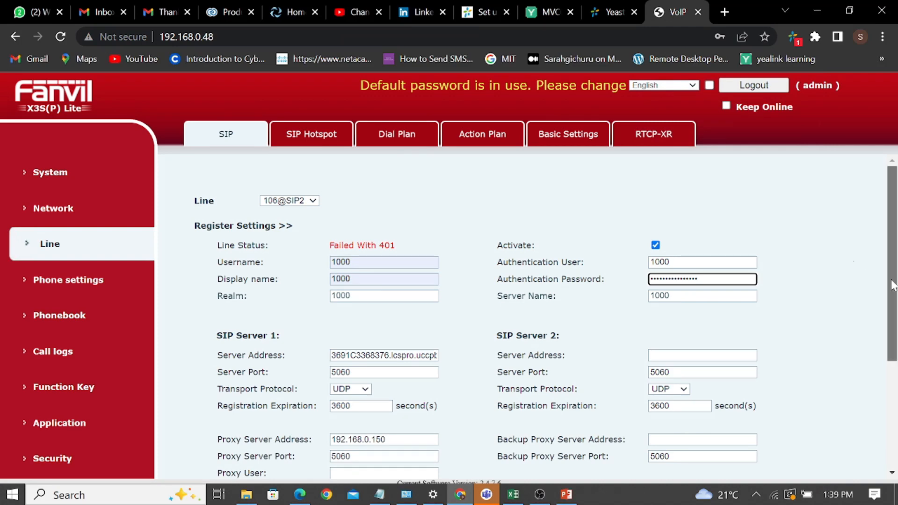
pyautogui.scroll(-4, 893, 285)
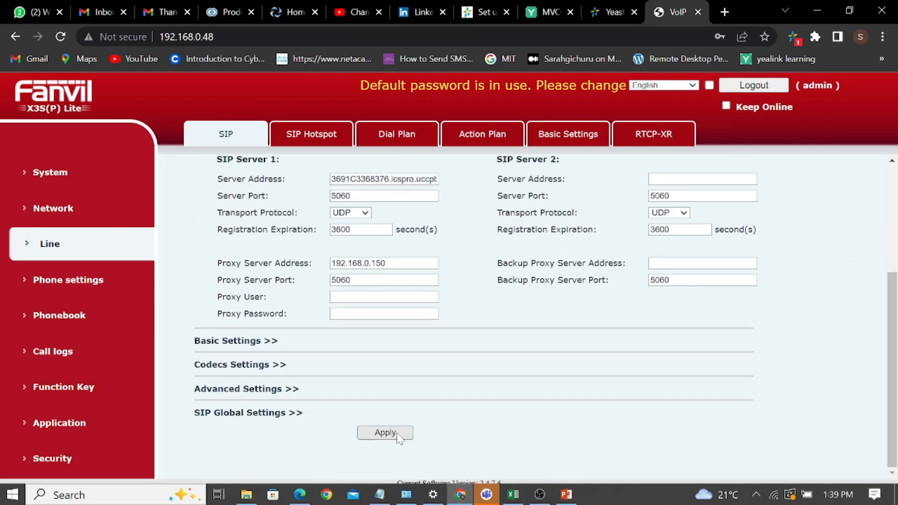
pyautogui.click(397, 434)
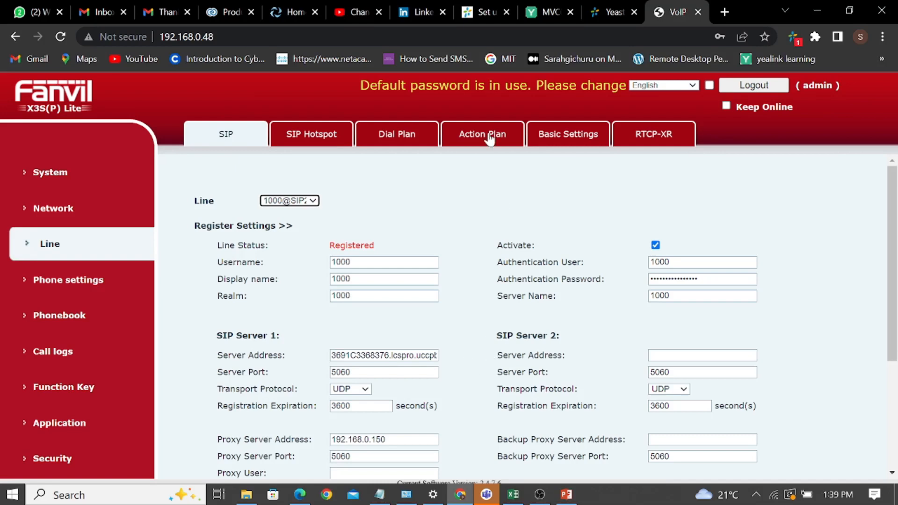
pyautogui.click(601, 13)
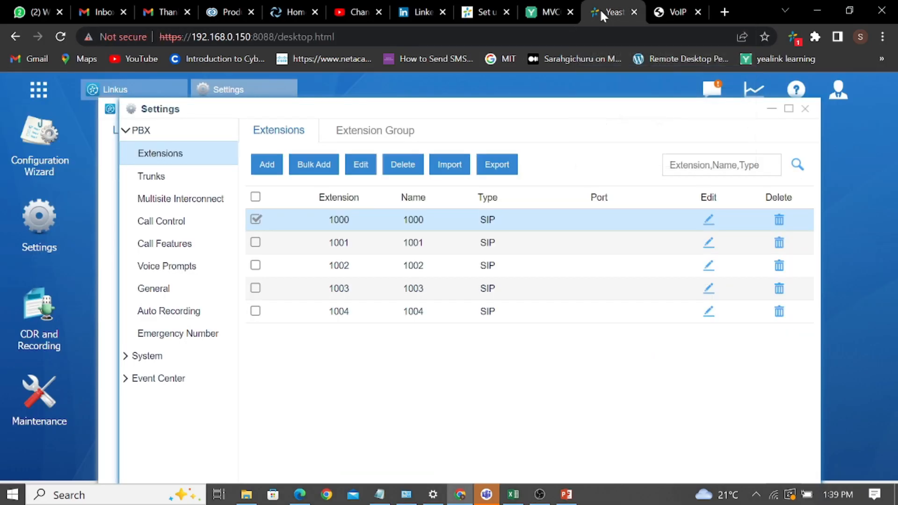
pyautogui.click(663, 13)
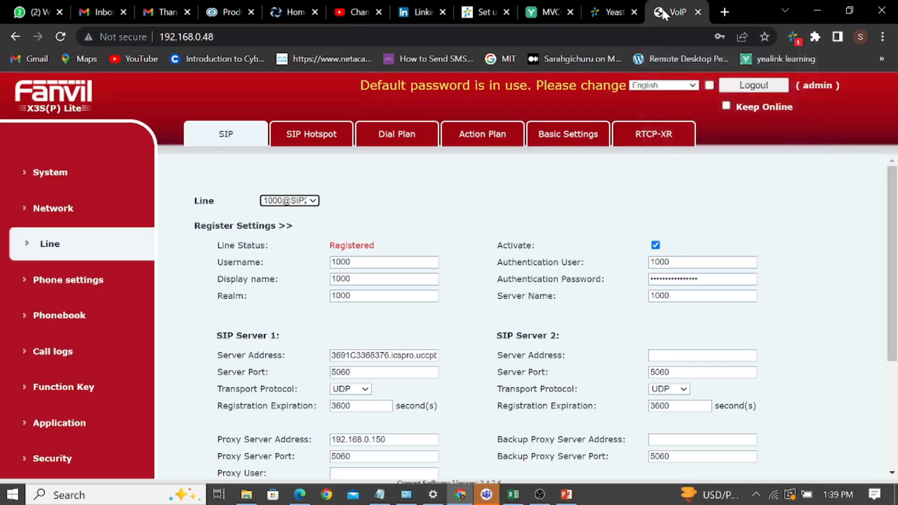
pyautogui.click(608, 10)
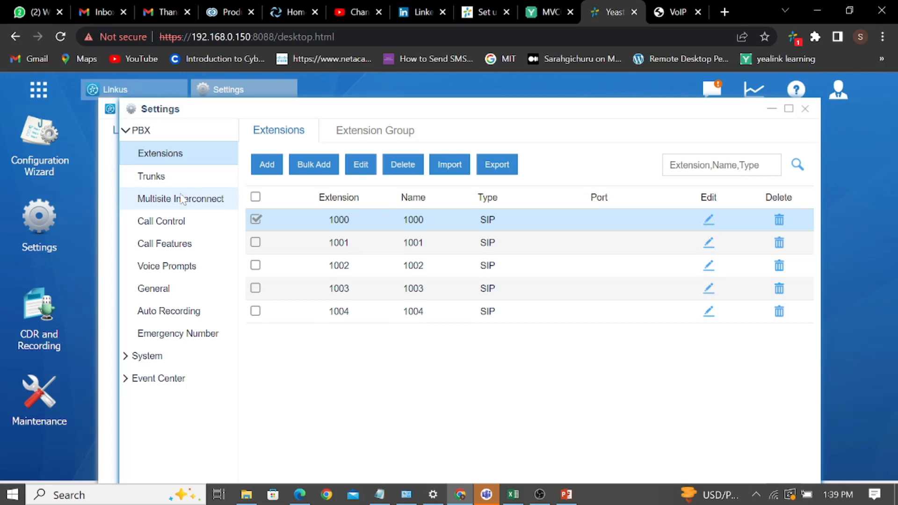
# Make this PBX the Multisite Interconnect headquarter with 4-digit extension range 1XXX and save.
pyautogui.click(182, 200)
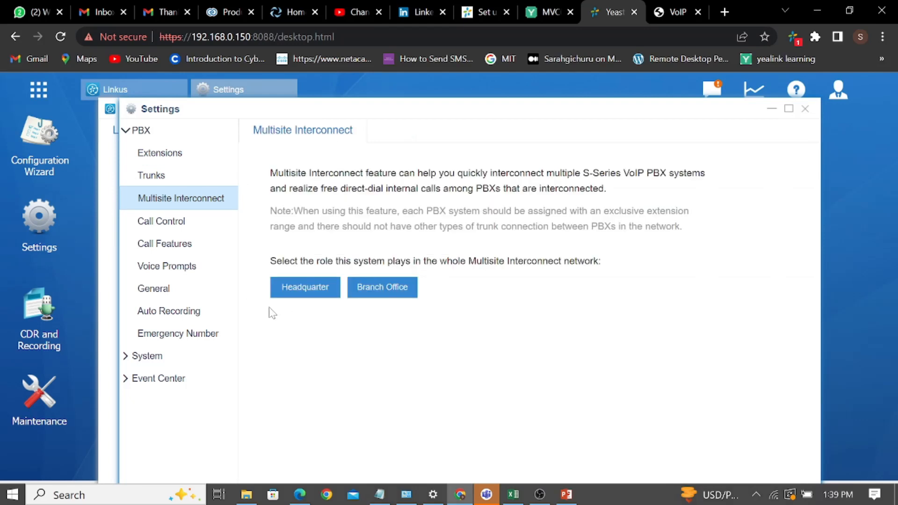
pyautogui.click(291, 290)
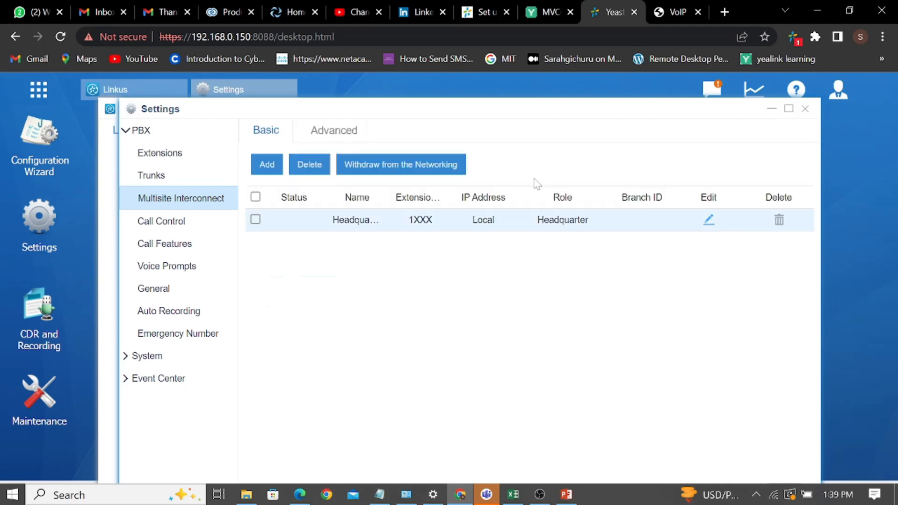
pyautogui.click(707, 220)
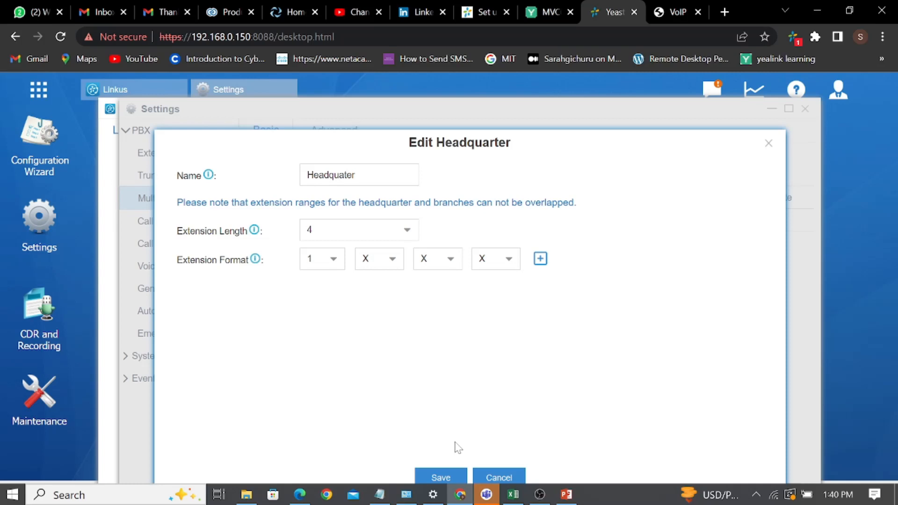
pyautogui.click(445, 476)
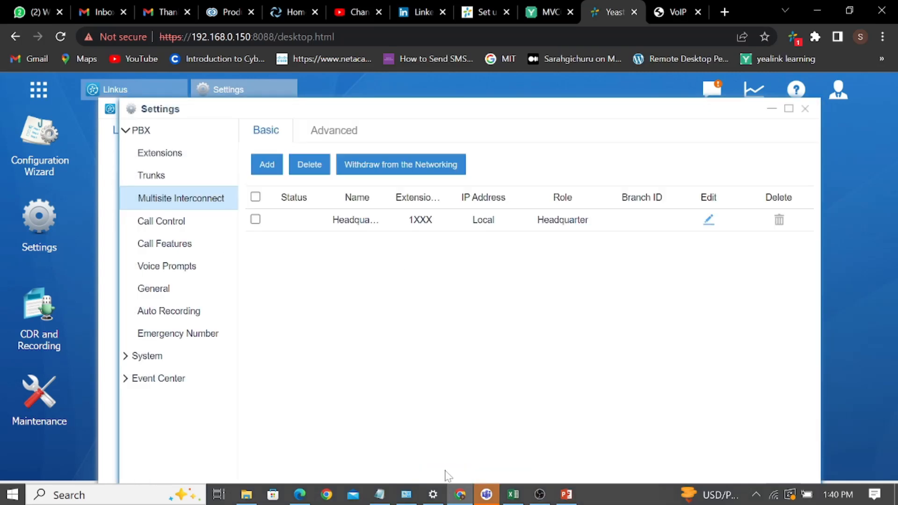
pyautogui.click(334, 137)
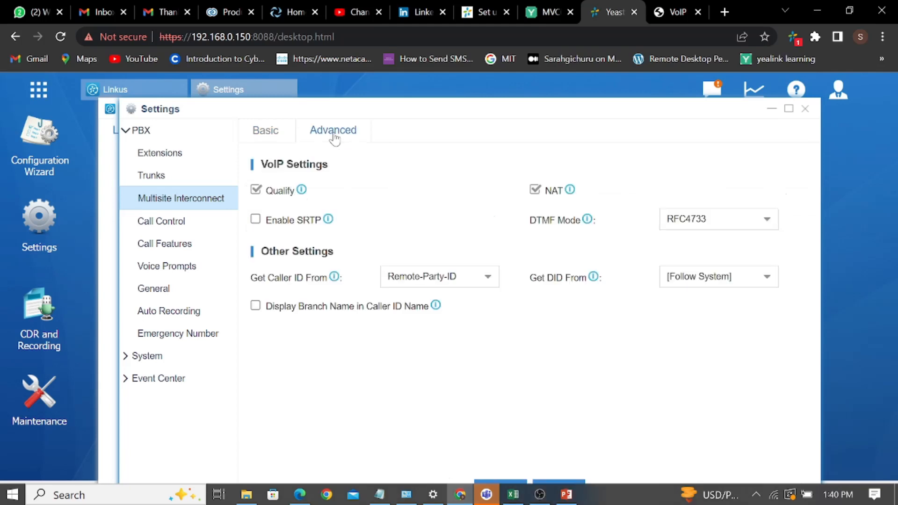
pyautogui.click(264, 131)
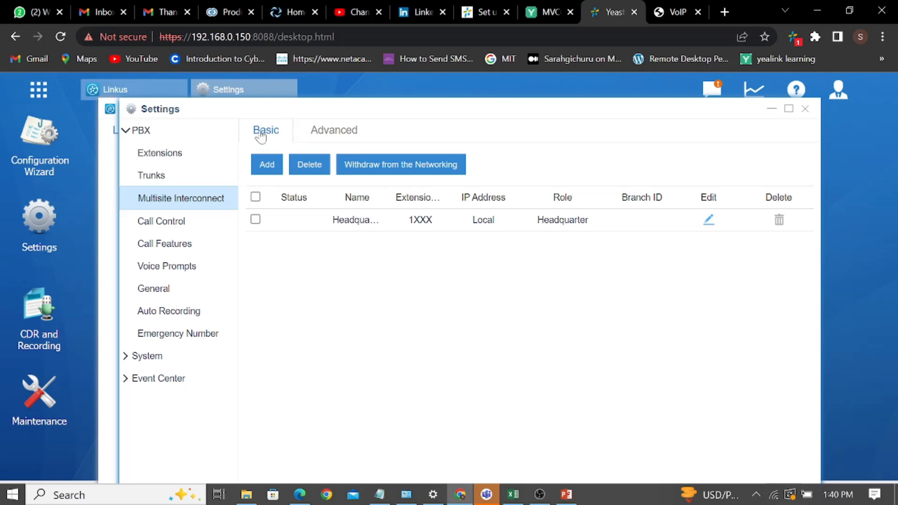
# Show the phone's line page with 1000@SIP2 Registered, then stop the screen recording.
pyautogui.click(676, 13)
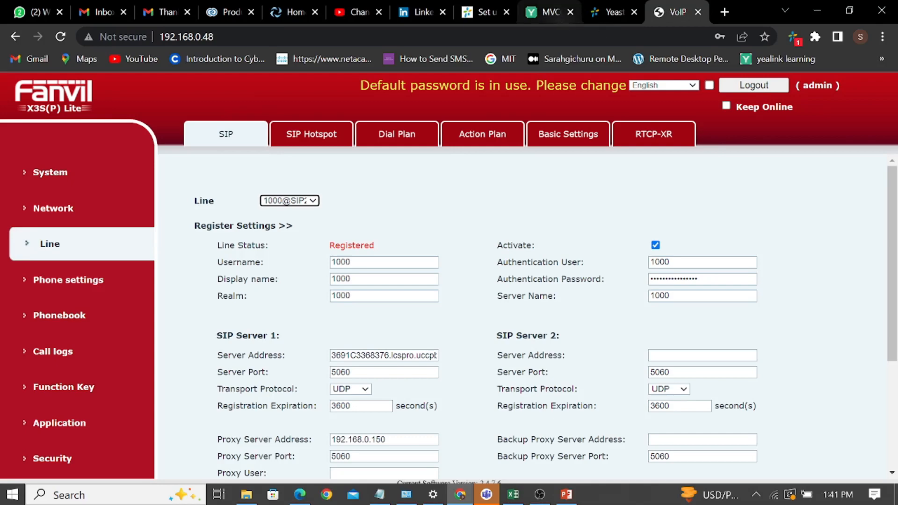
pyautogui.click(540, 495)
pyautogui.click(842, 133)
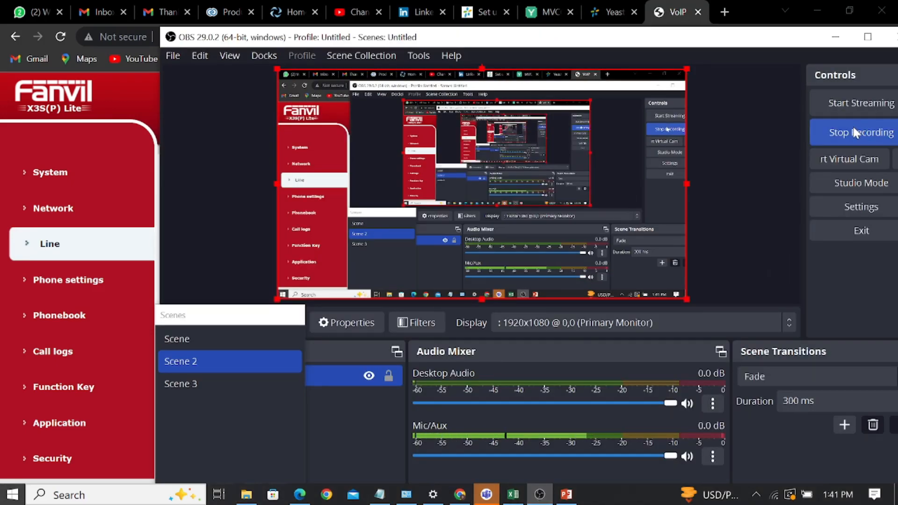